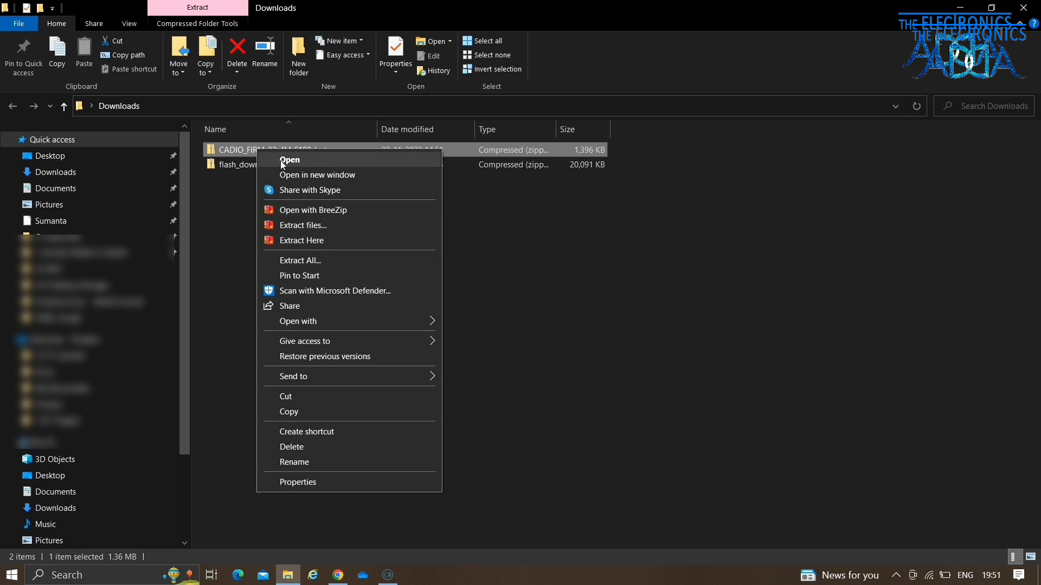
- Extract the CADIO_FIRM_32_4M_F198_beta archive into its own folder in Downloads and return to Downloads
click(310, 224)
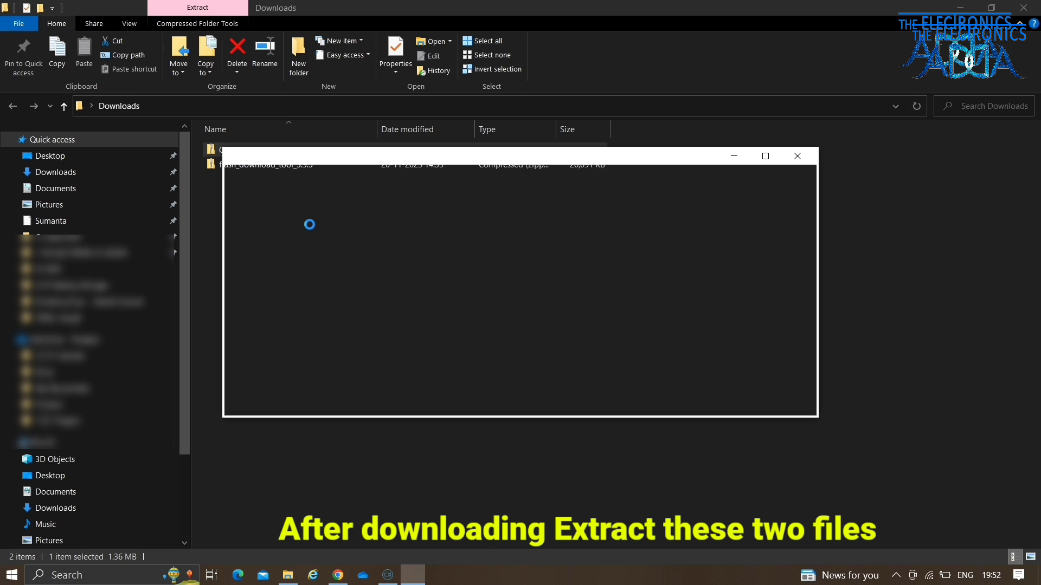
click(630, 310)
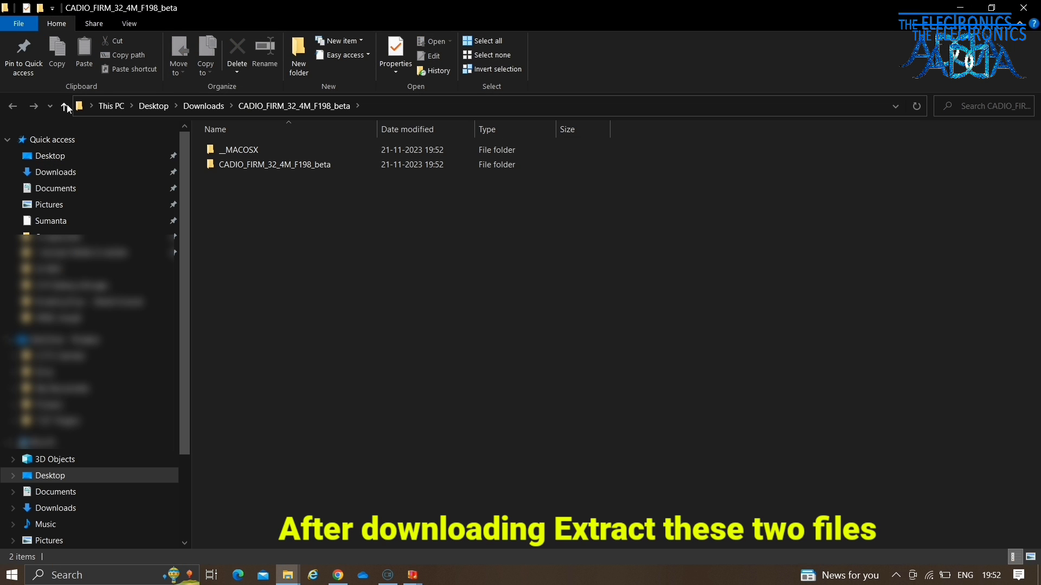
click(67, 104)
- Extract the flash_download_tool_3.9.5 archive into its own folder in Downloads and return to Downloads
click(236, 183)
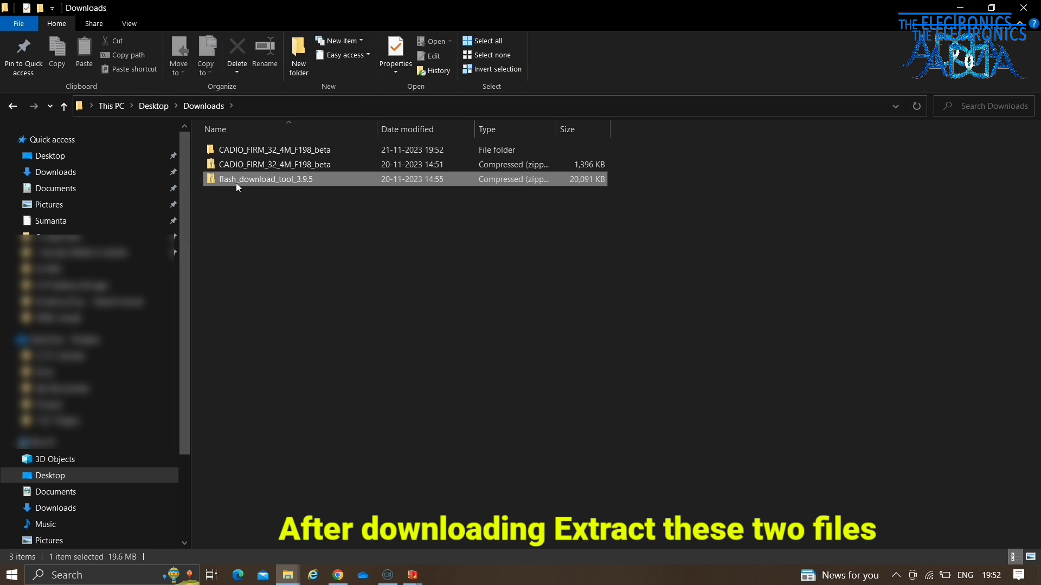
right_click(235, 184)
click(262, 265)
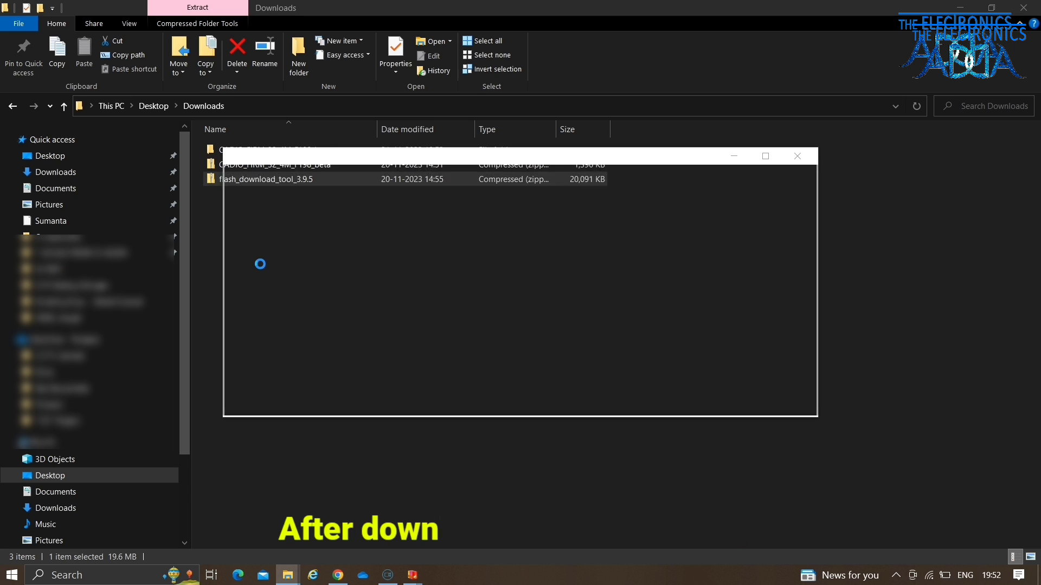
click(628, 304)
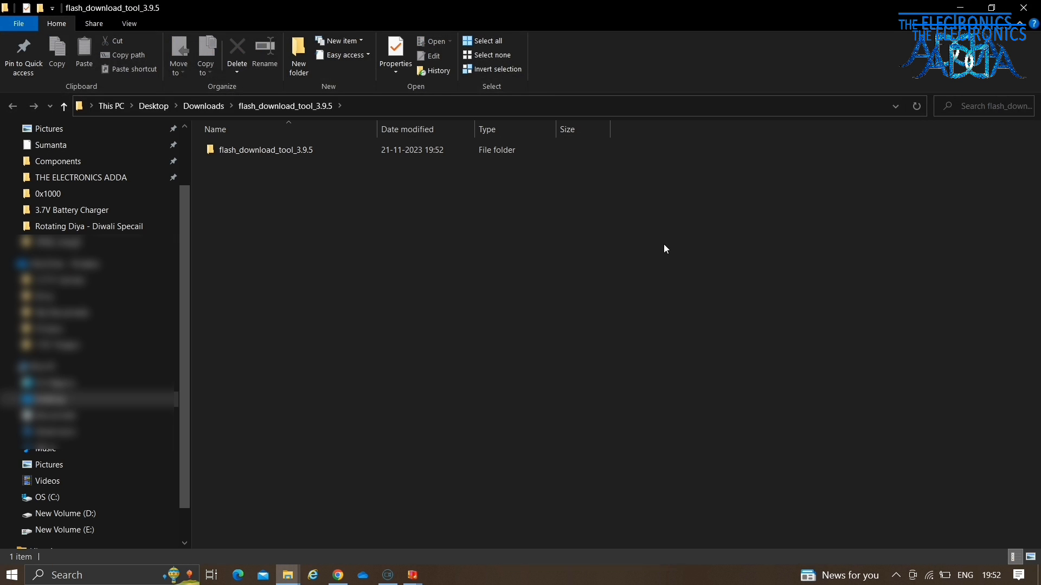
click(62, 106)
click(290, 229)
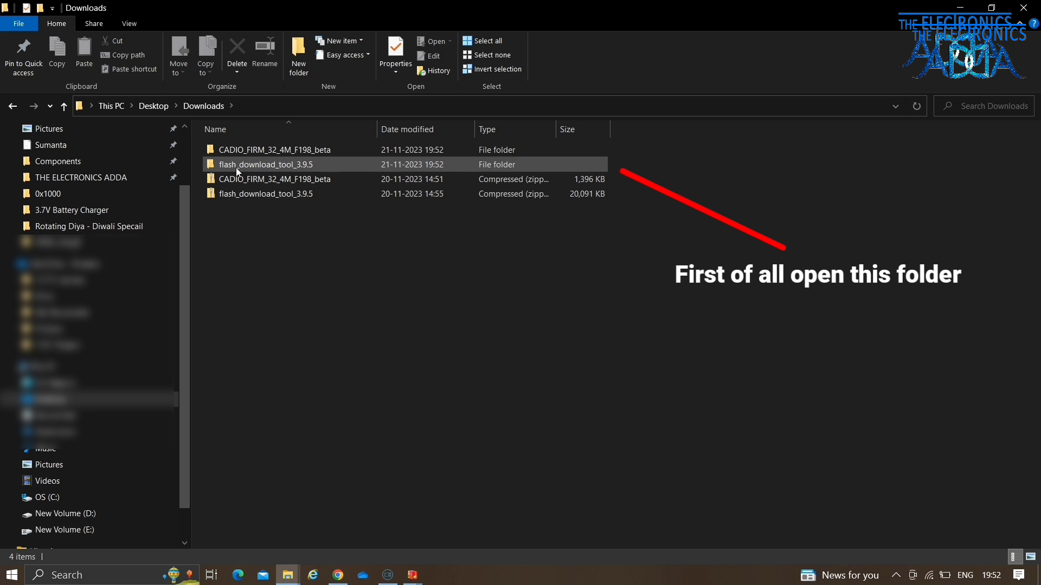
- Launch the flash_download_tool_3.9.5 application from the inner flash_download_tool_3.9.5 folder
double_click(253, 165)
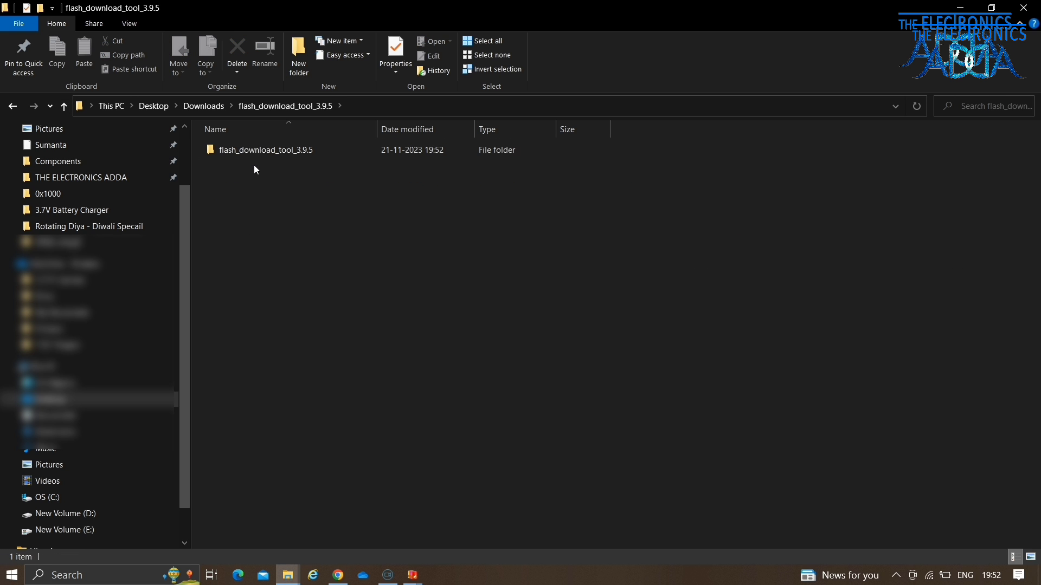
click(252, 151)
double_click(252, 150)
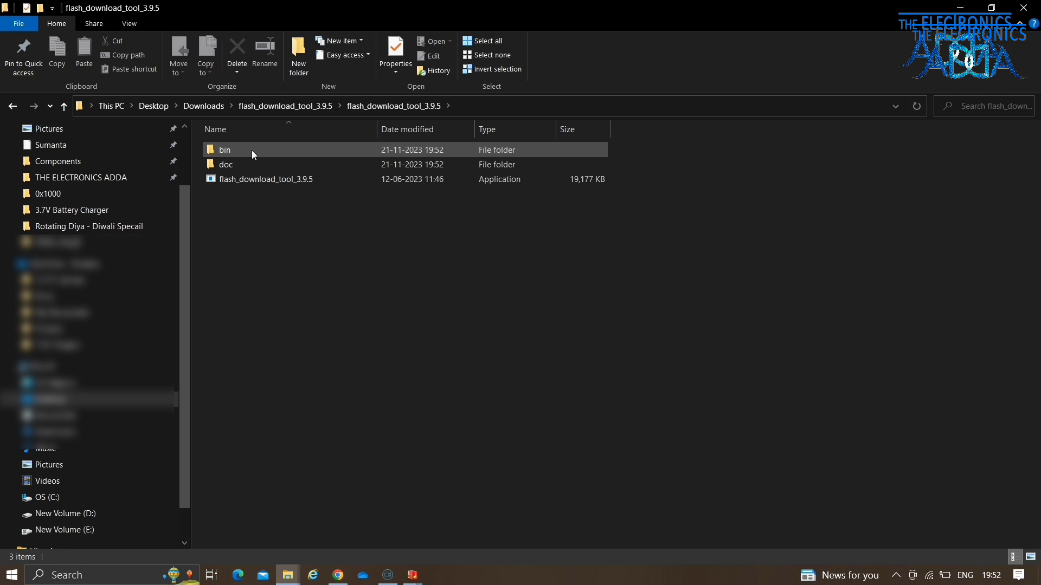
double_click(252, 180)
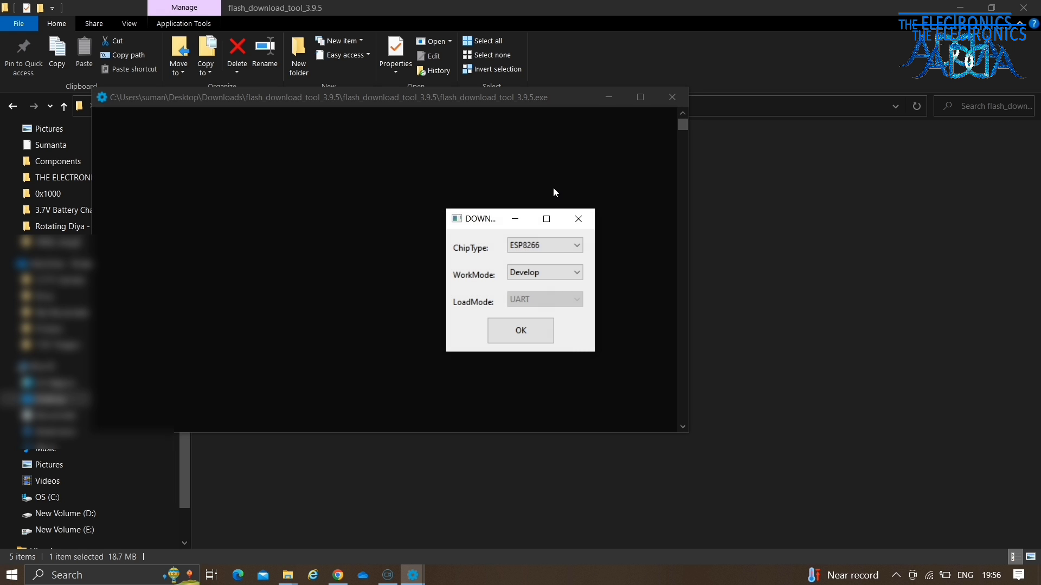
- Start the flash tool with chip type ESP32 and maximize its download window
click(564, 245)
click(554, 270)
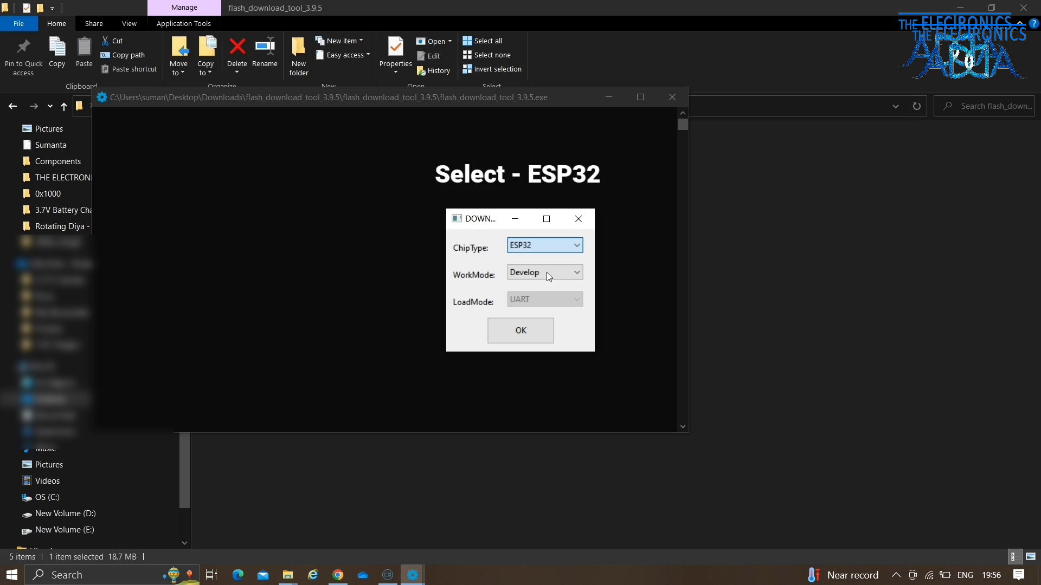
click(519, 338)
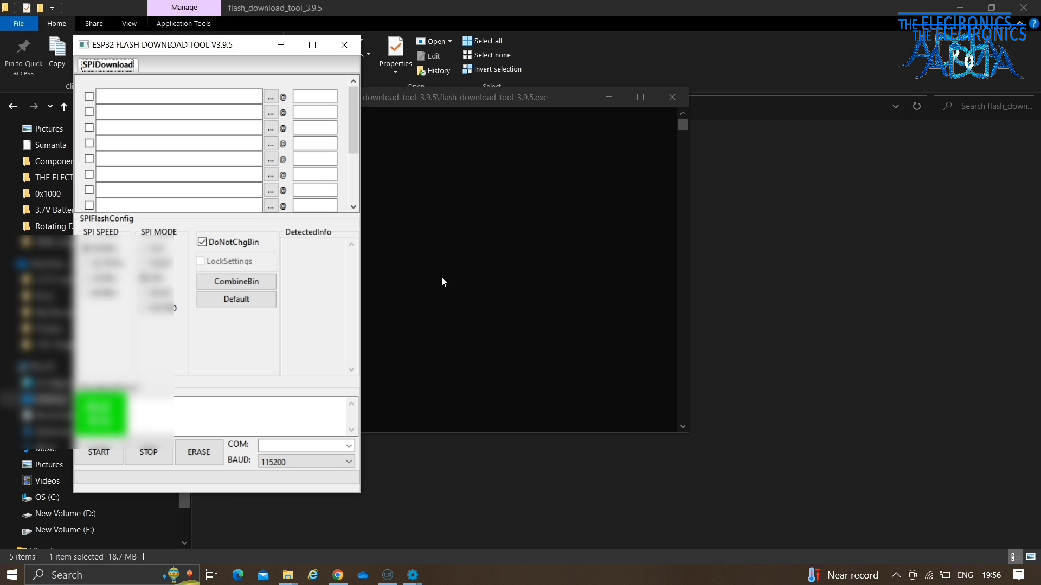
drag(245, 49, 717, 86)
double_click(717, 86)
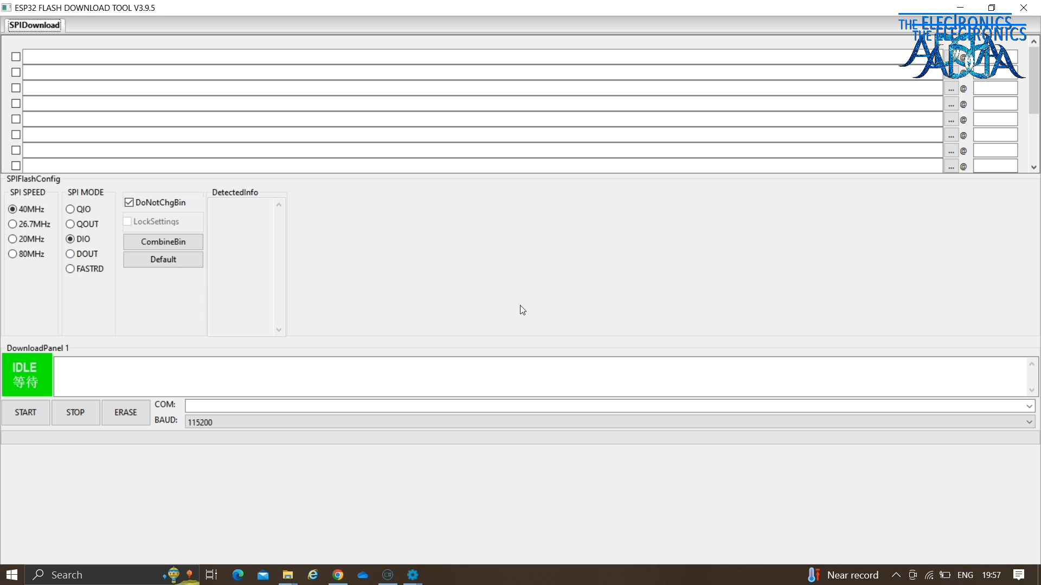
- Set the SPI speed to 80MHz and the port to COM11, and erase the ESP32's flash
click(12, 255)
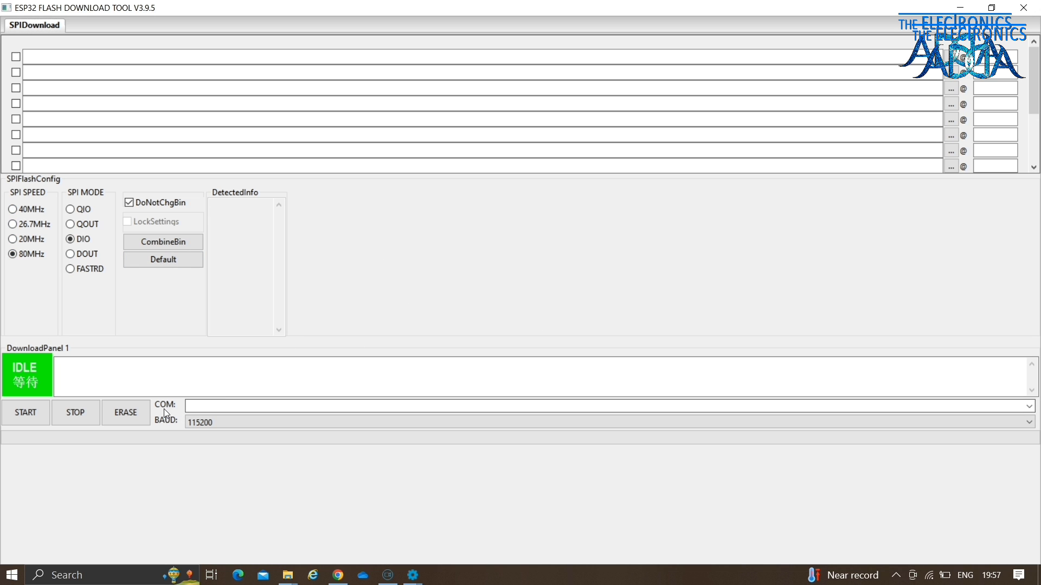
click(283, 406)
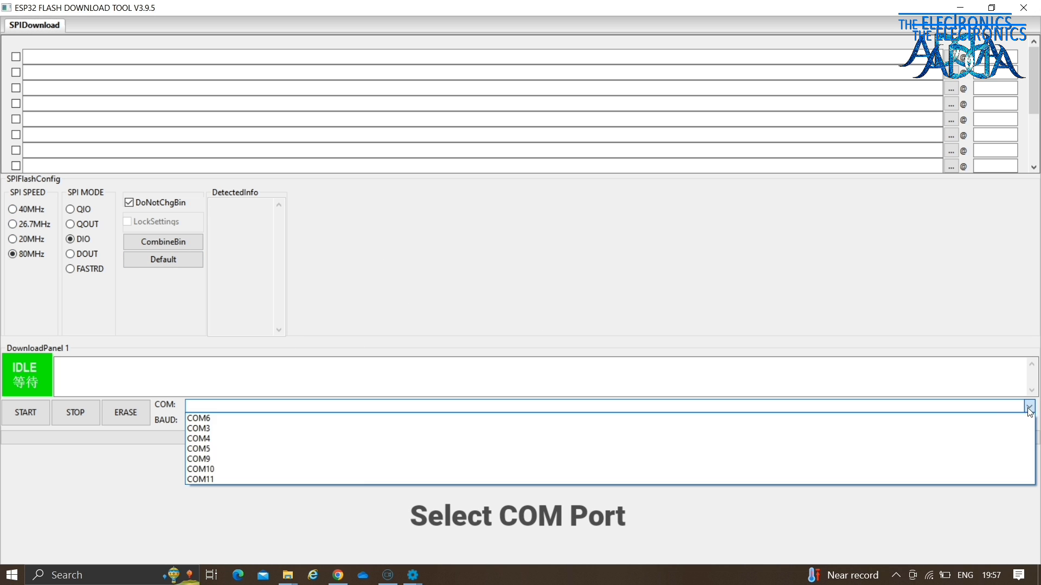
click(275, 480)
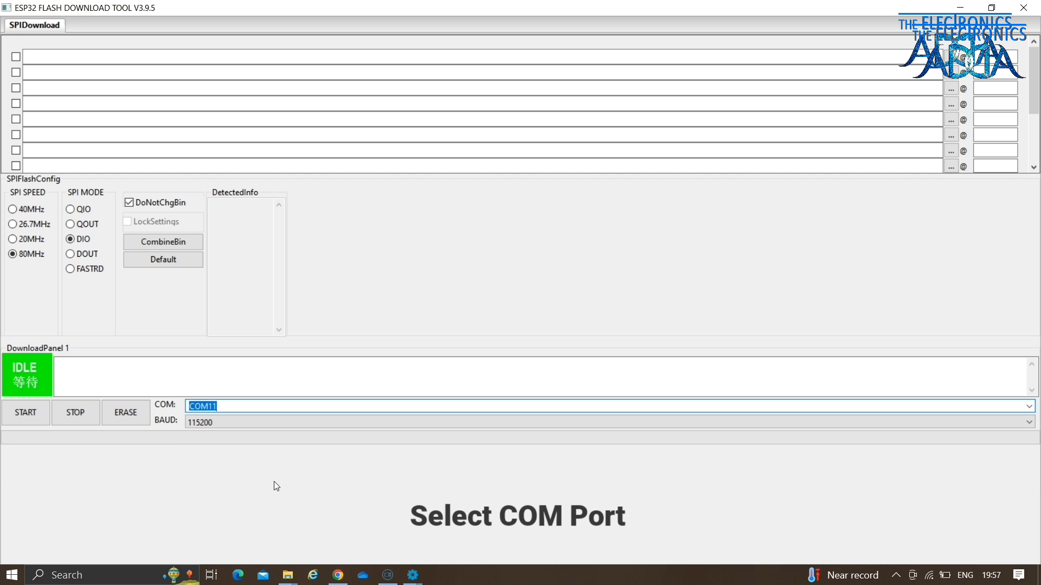
click(121, 412)
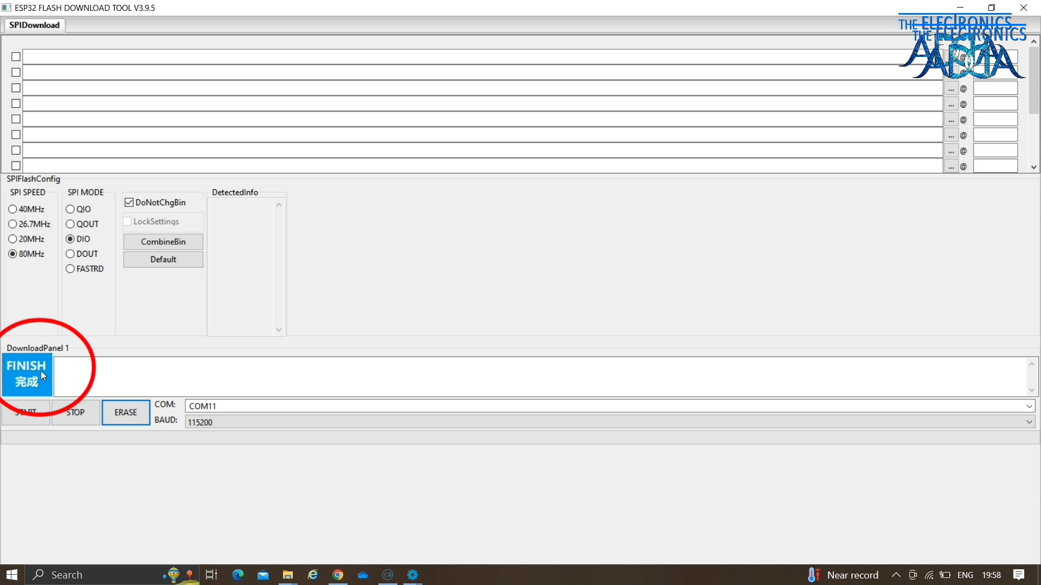
- Switch to File Explorer and open the inner CADIO_FIRM_32_4M_F198_beta folder to review its 0x1000, 0x8000, 0x10000 and 0xe000 folders
mouse_move(288, 575)
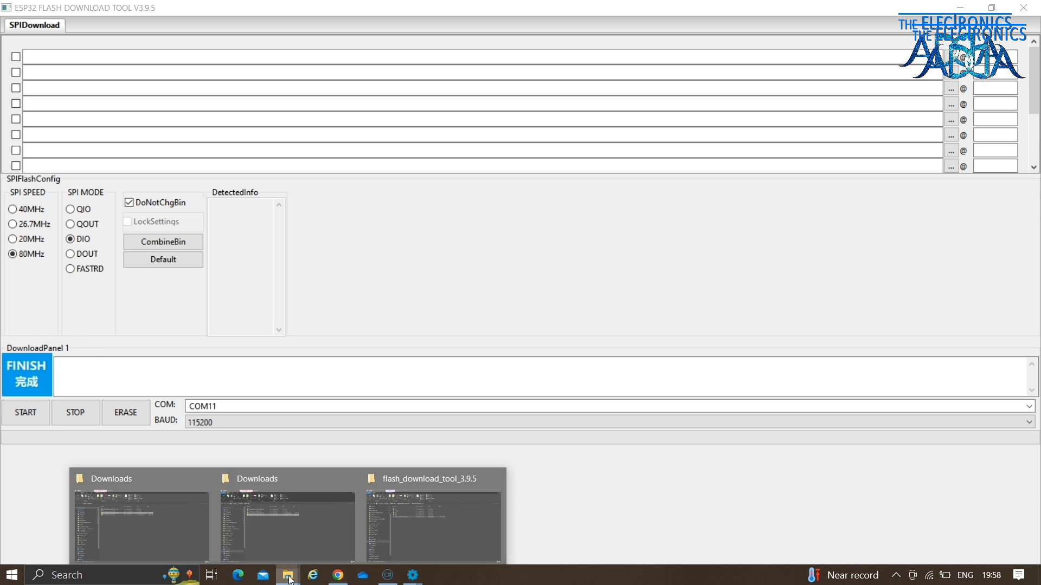
click(405, 535)
click(12, 107)
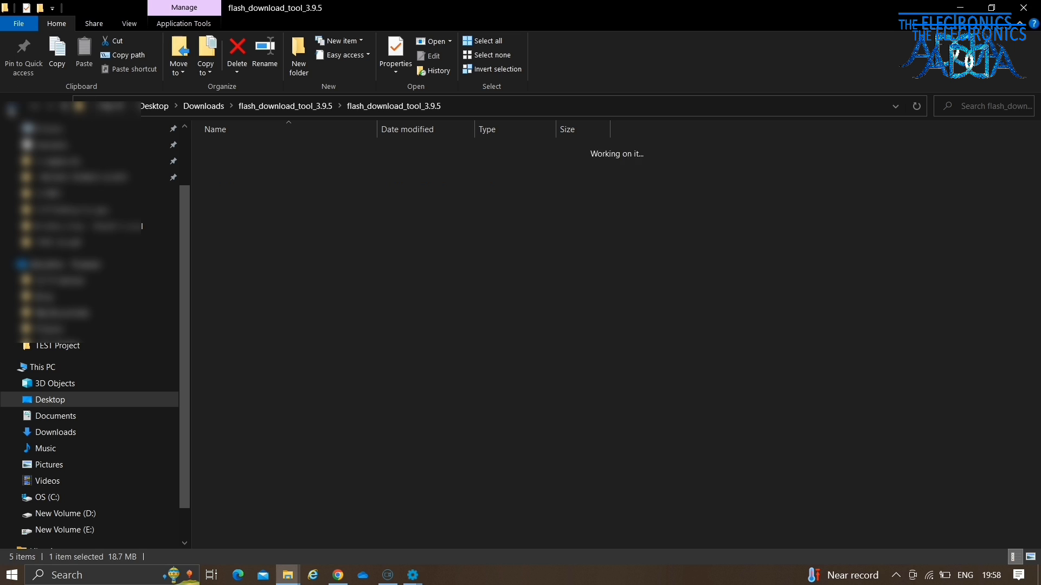
click(12, 107)
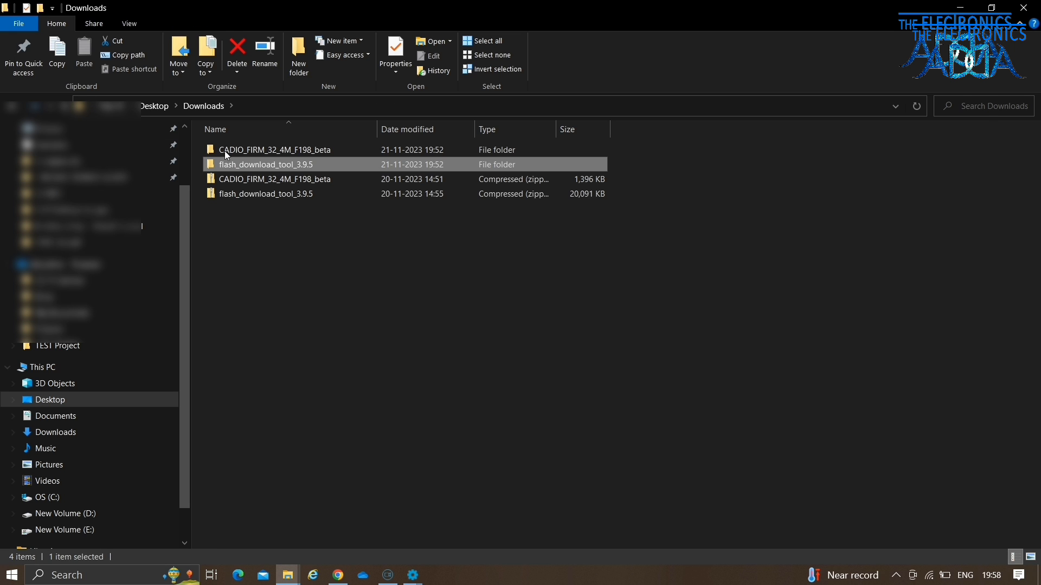
click(253, 148)
double_click(254, 148)
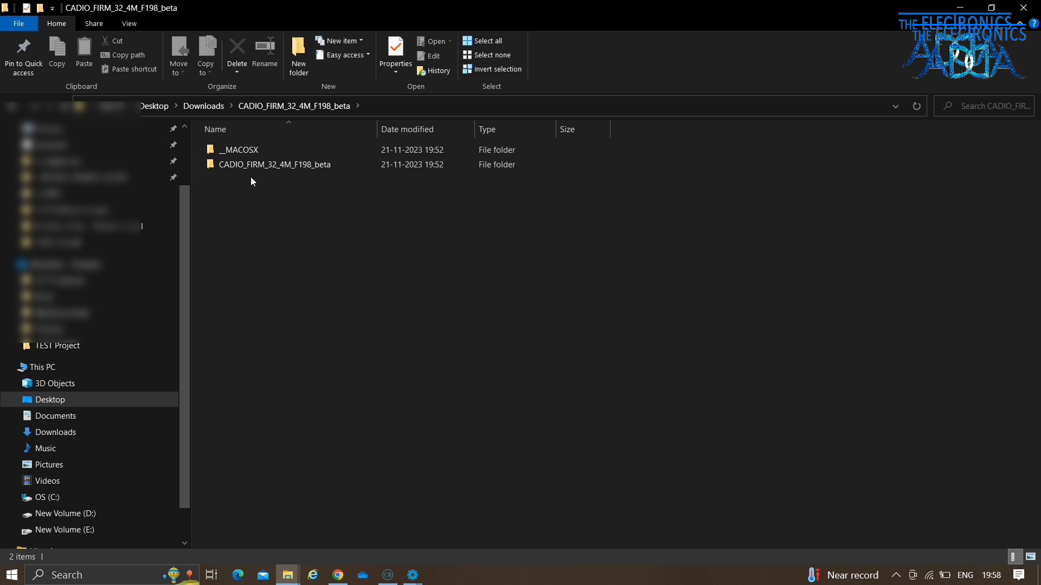
double_click(262, 166)
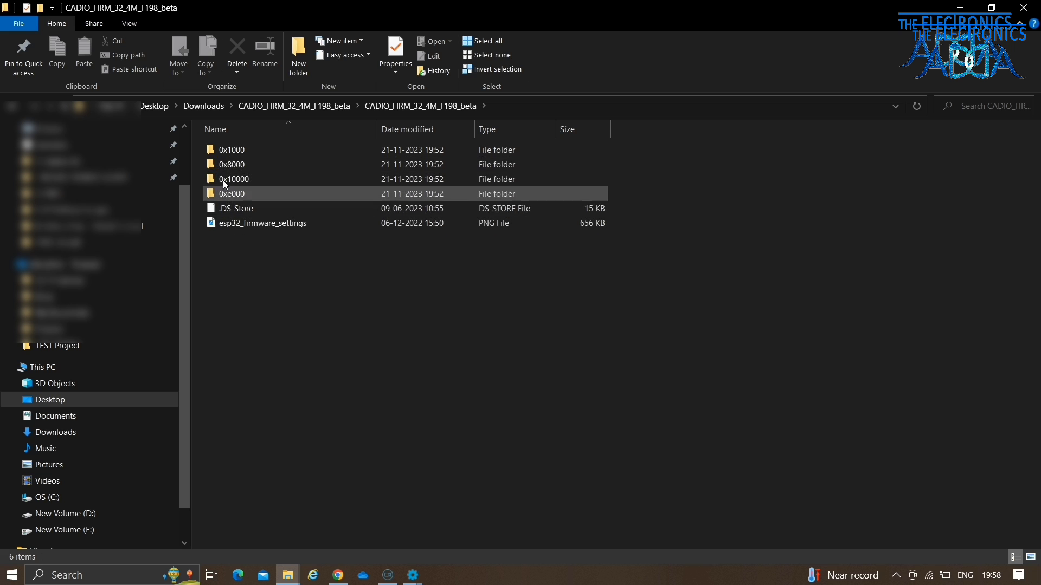
drag(200, 139, 228, 197)
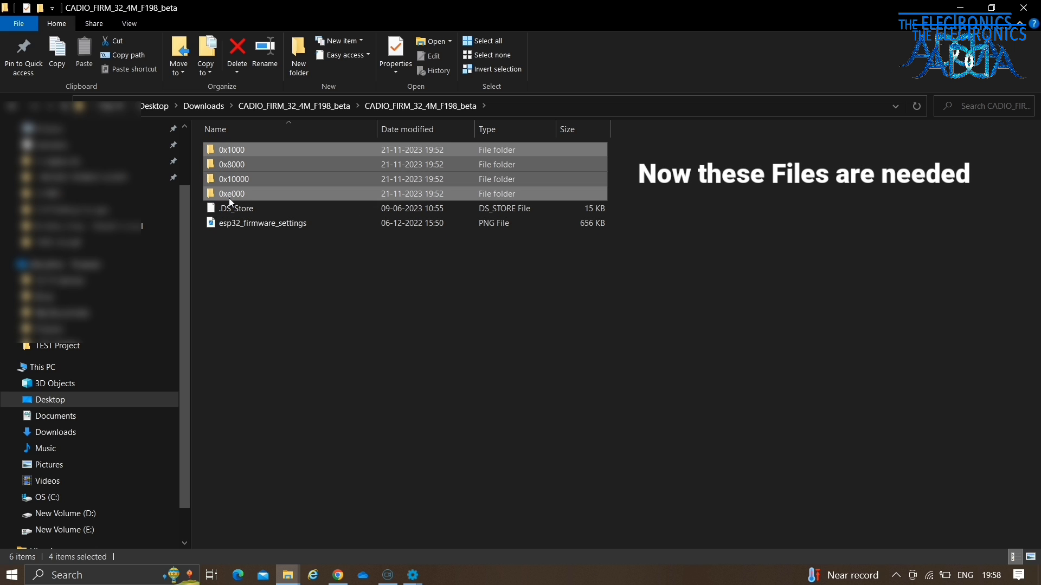
click(288, 287)
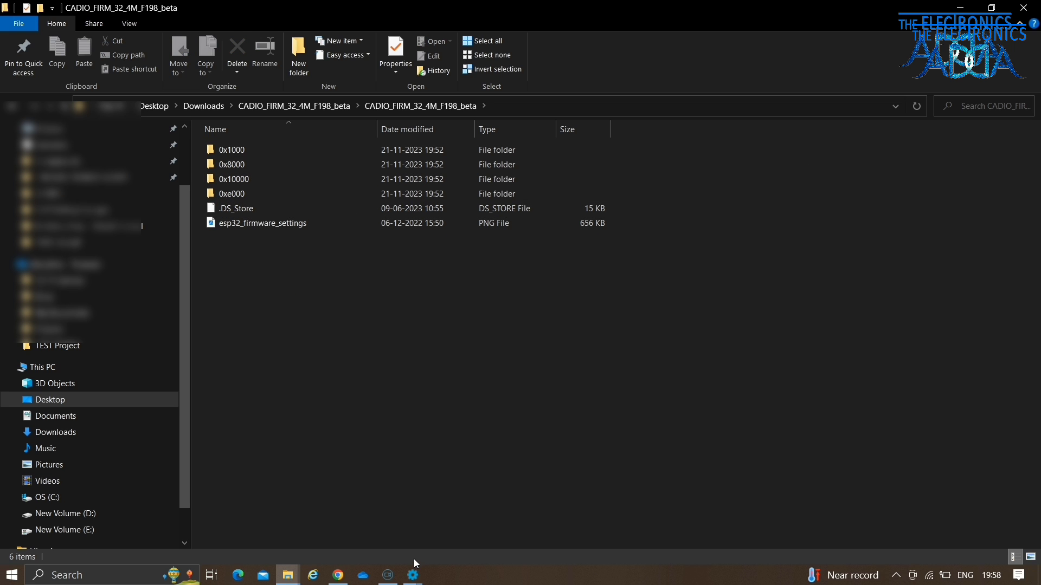
- Switch to the flash download tool and load CADIO_FIRM_32_4M_F198_beta.bootloader.bin from the 0x1000 folder into the first file row
mouse_move(413, 574)
click(450, 543)
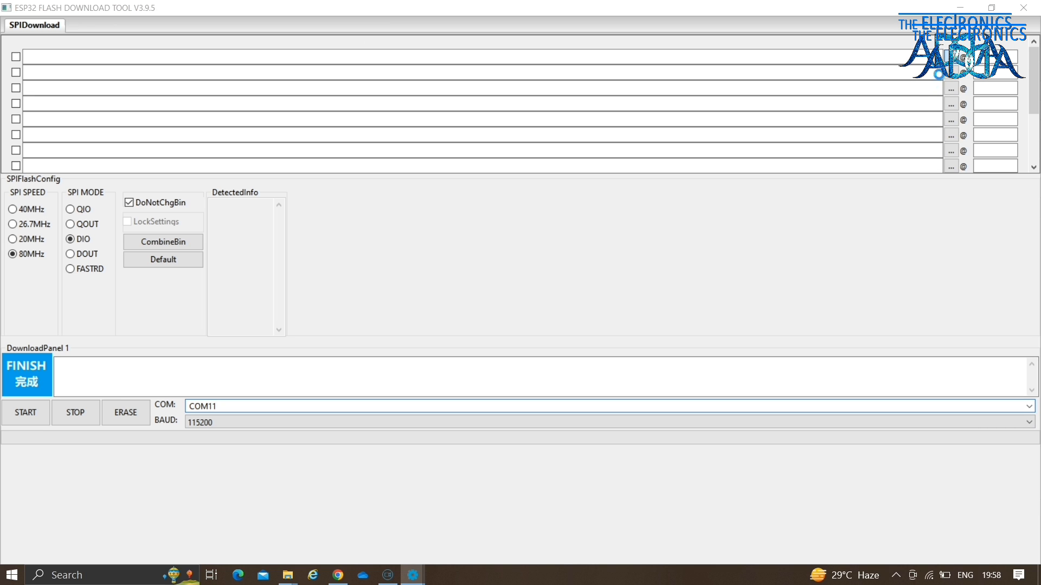
click(951, 135)
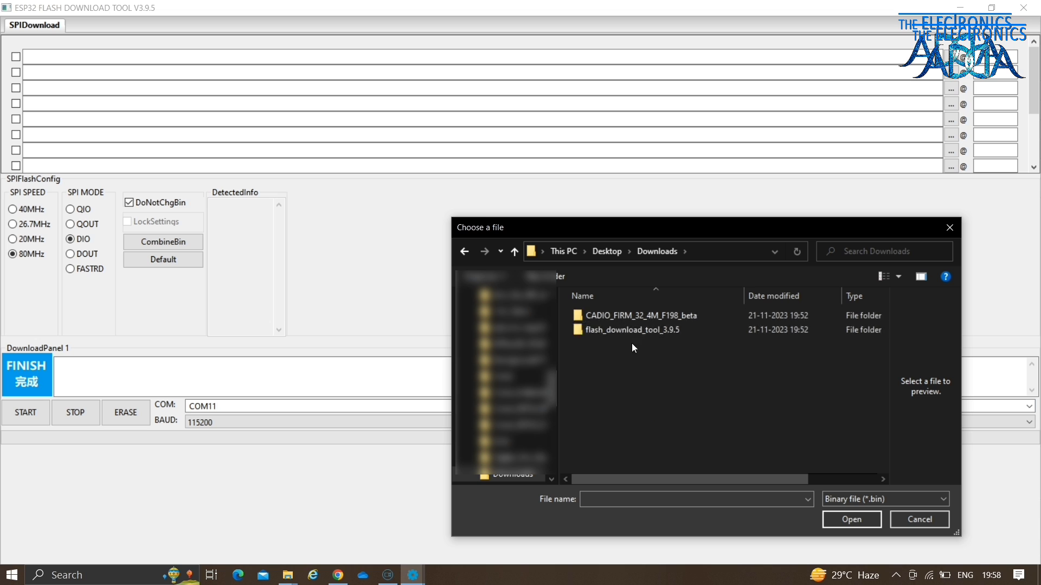
double_click(634, 317)
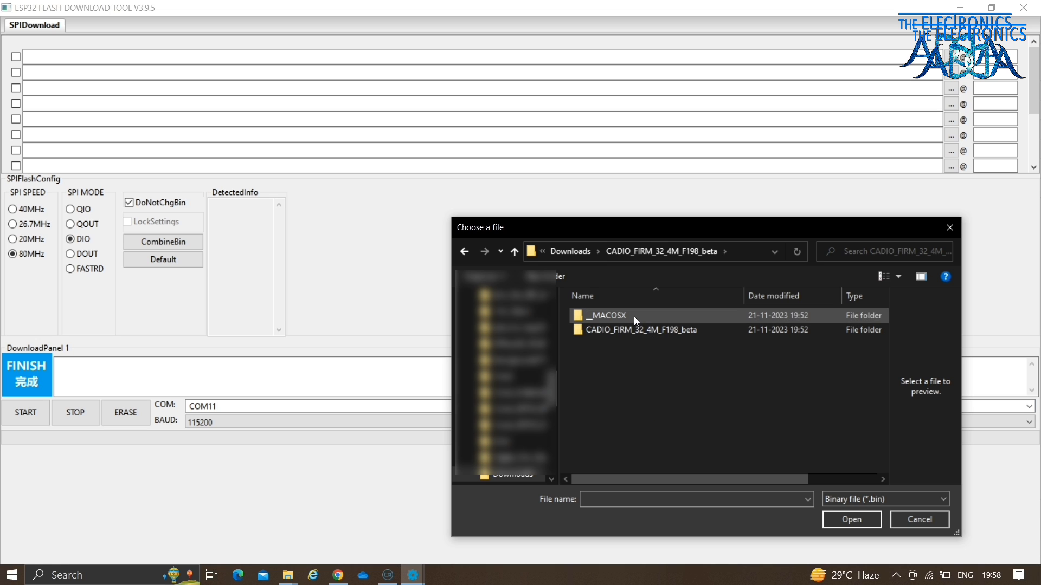
double_click(636, 329)
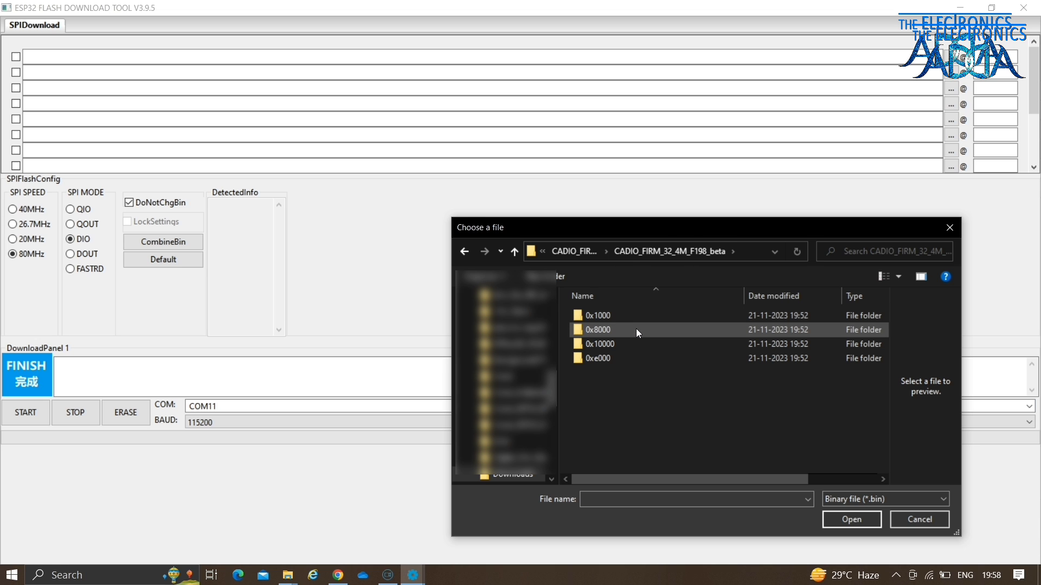
double_click(611, 315)
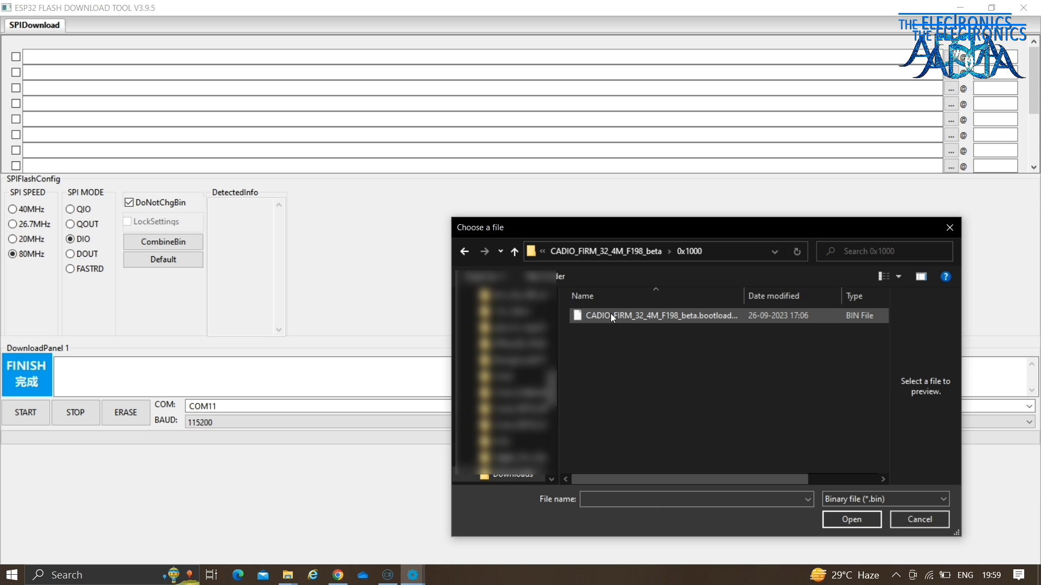
double_click(611, 316)
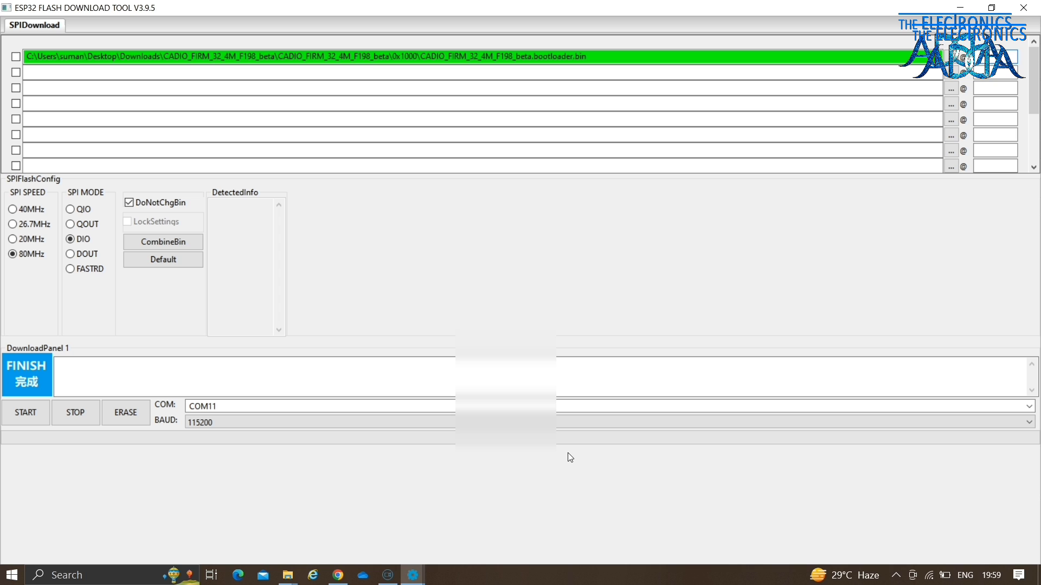
- Copy the name of the 0x1000 folder in File Explorer and return to the flash download tool
mouse_move(287, 575)
click(437, 515)
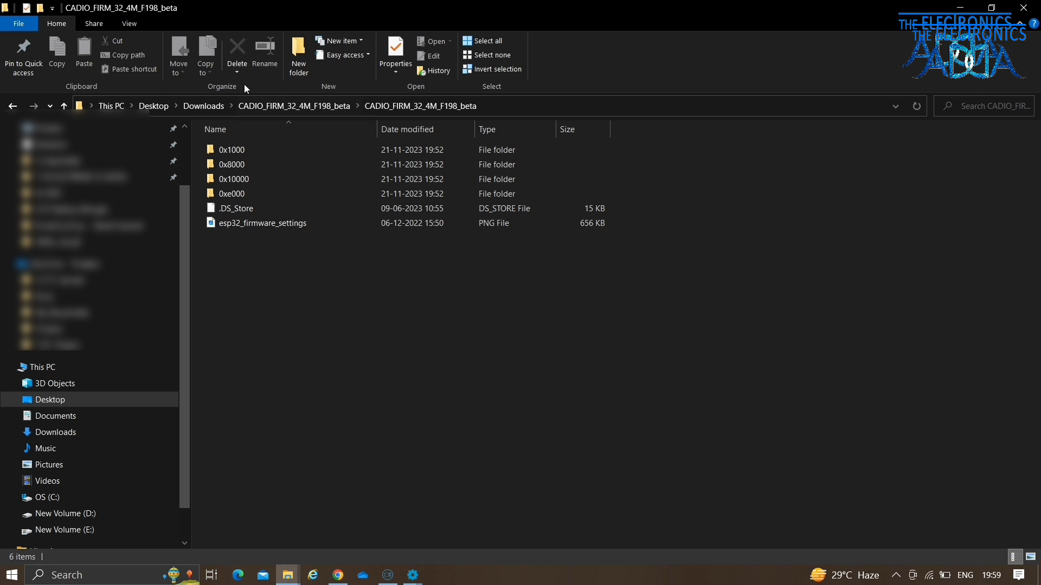
click(218, 150)
right_click(242, 151)
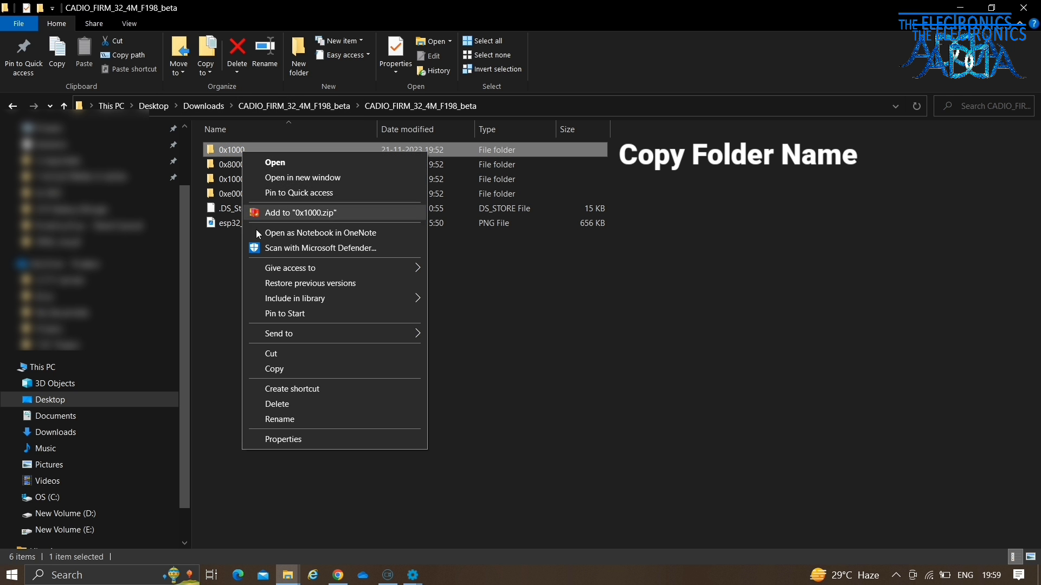
click(292, 419)
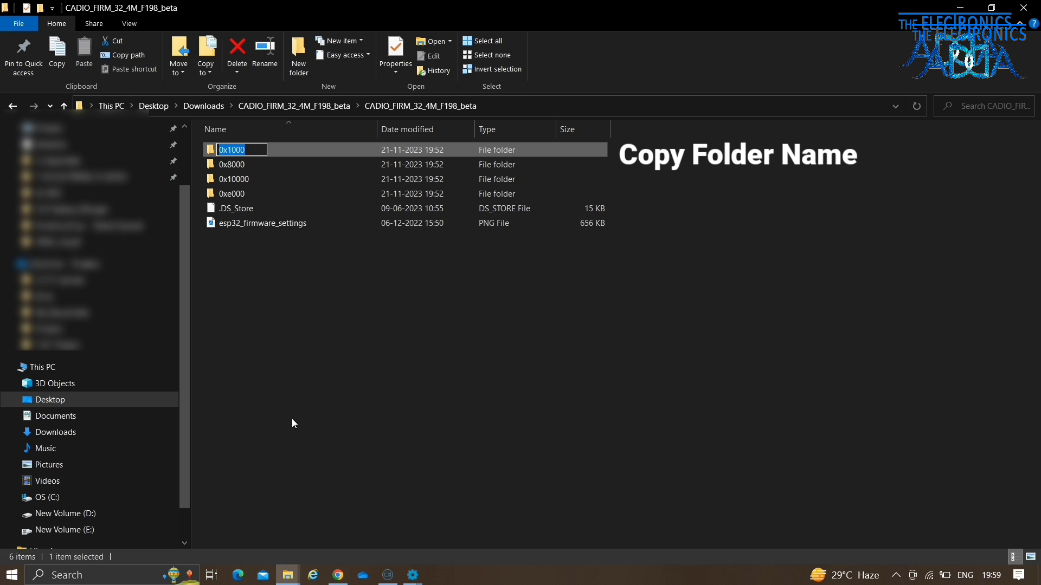
click(291, 423)
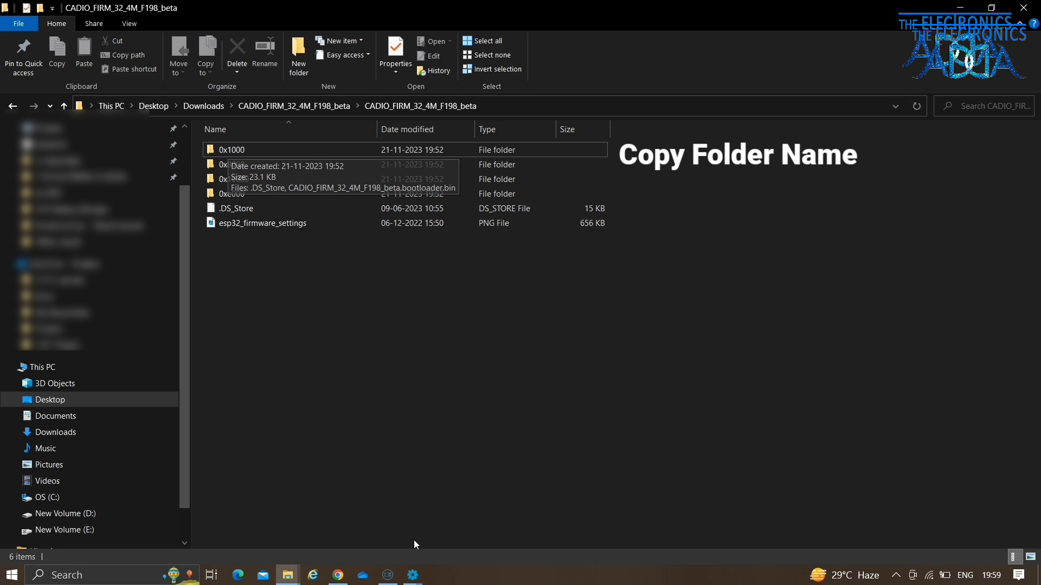
click(491, 528)
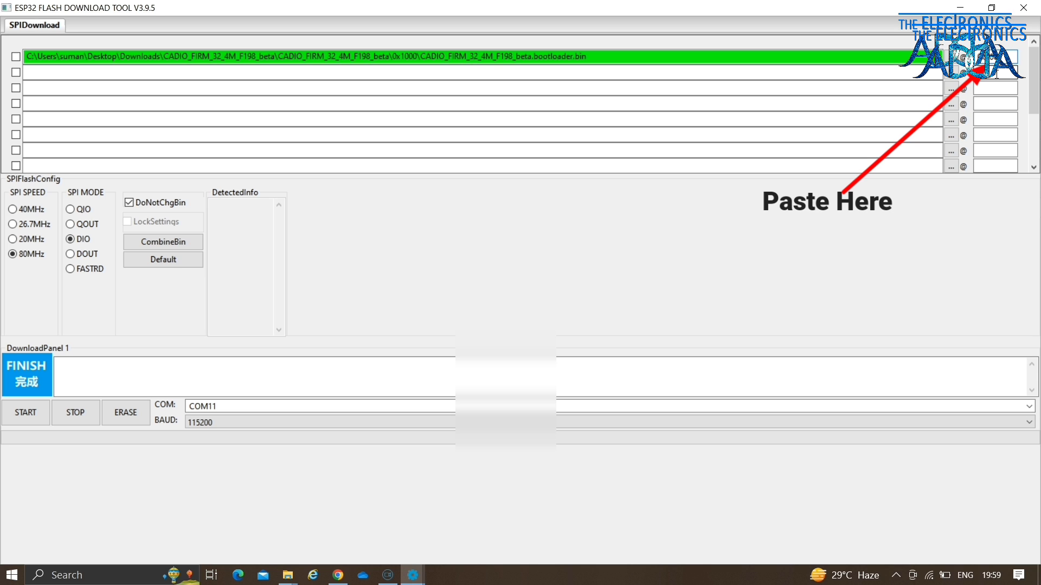
- Load CADIO_FIRM_32_4M_F198_beta.partitions.bin from the 0x8000 folder into the second file row
click(952, 74)
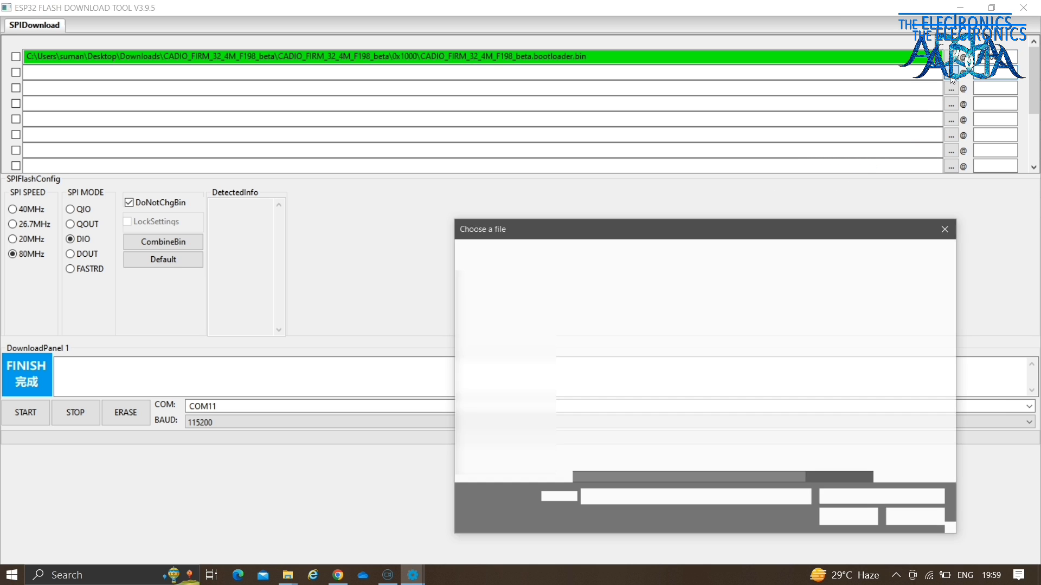
click(514, 255)
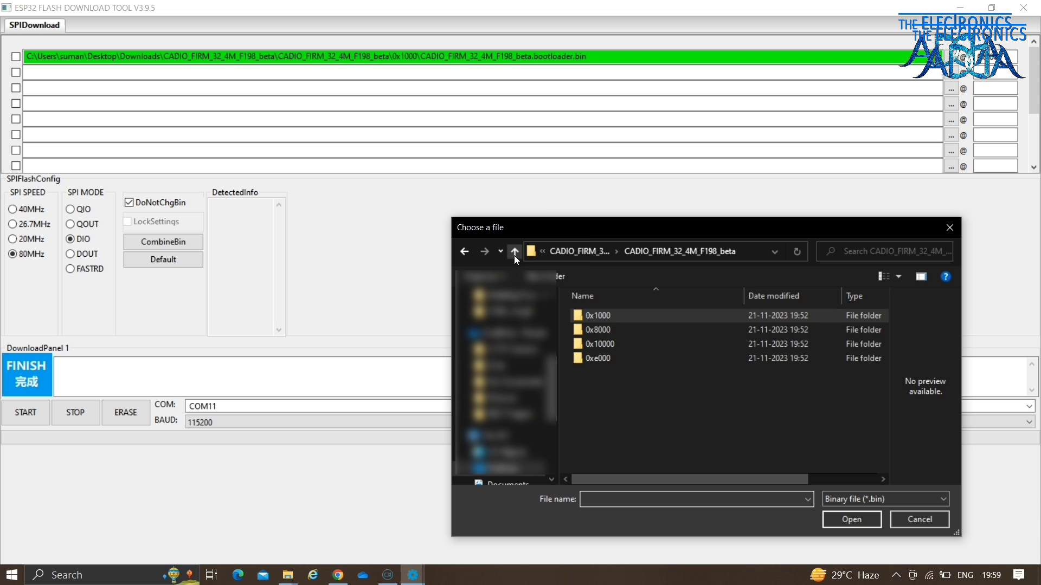
double_click(604, 331)
click(618, 316)
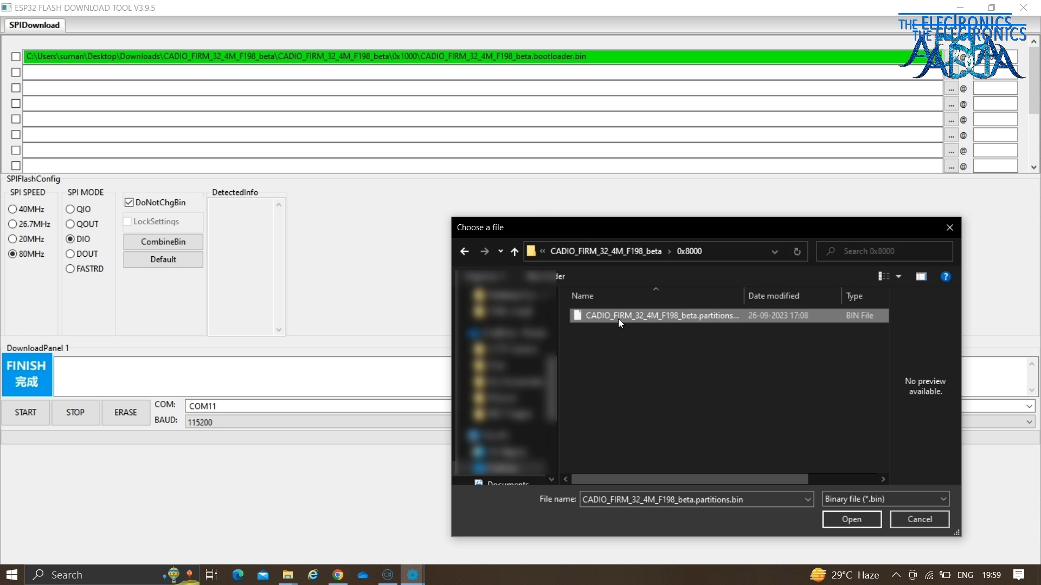
double_click(617, 318)
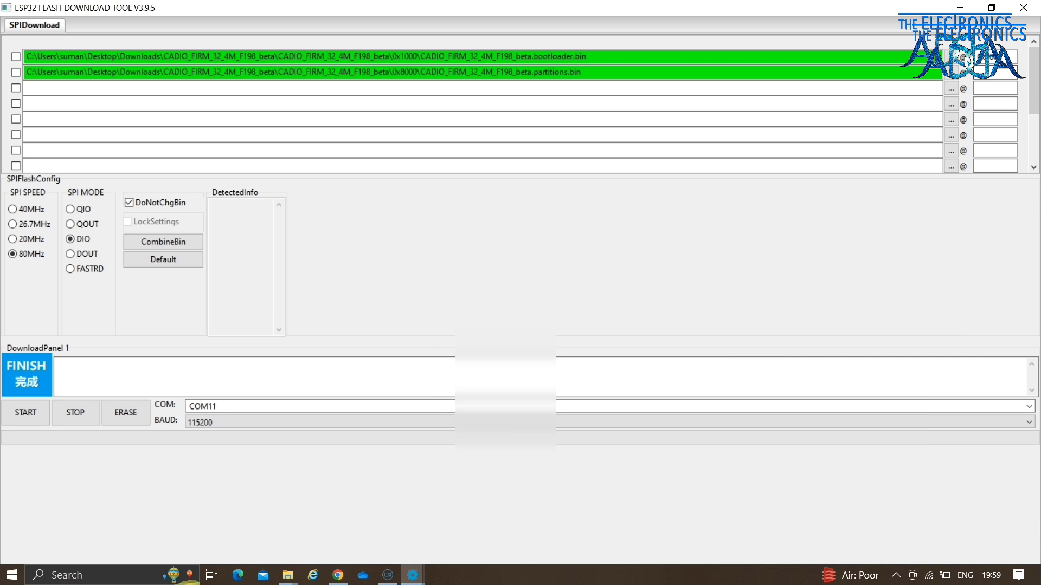
- Copy the 0x8000 folder's name in File Explorer and paste it as the second row's address in the flash download tool
click(287, 575)
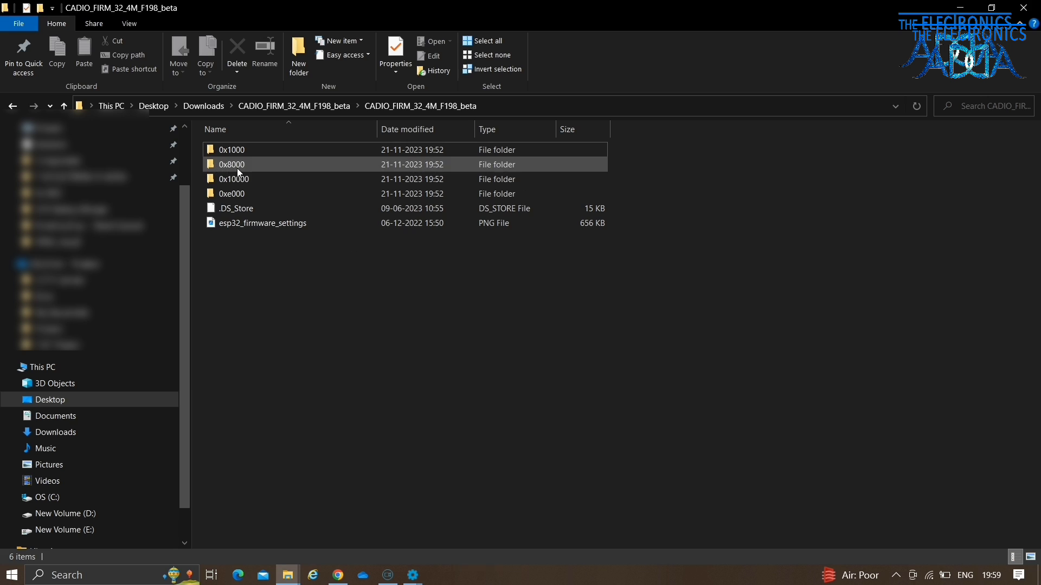
click(236, 168)
right_click(236, 168)
click(291, 439)
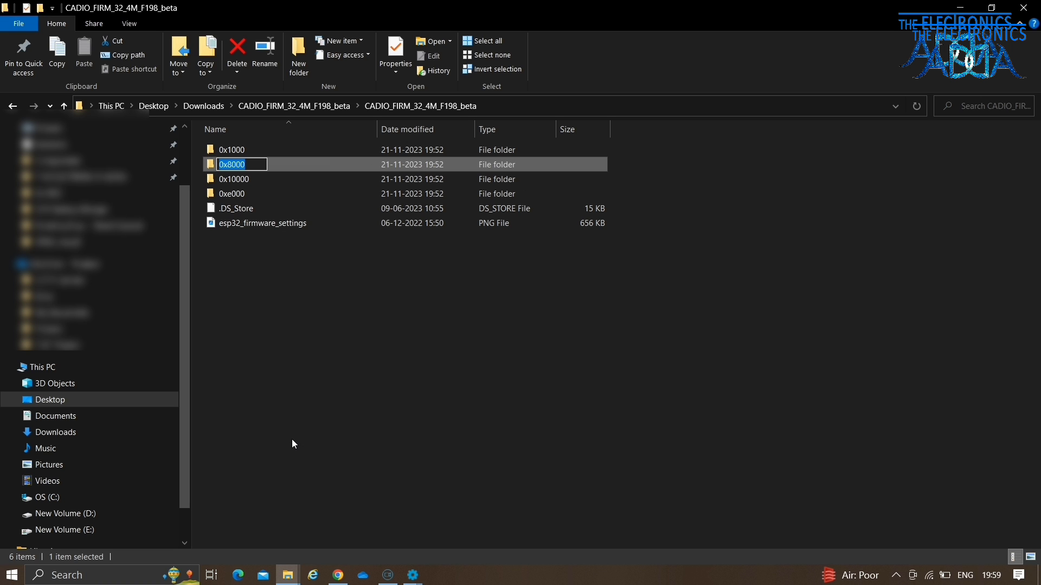
click(413, 575)
click(476, 536)
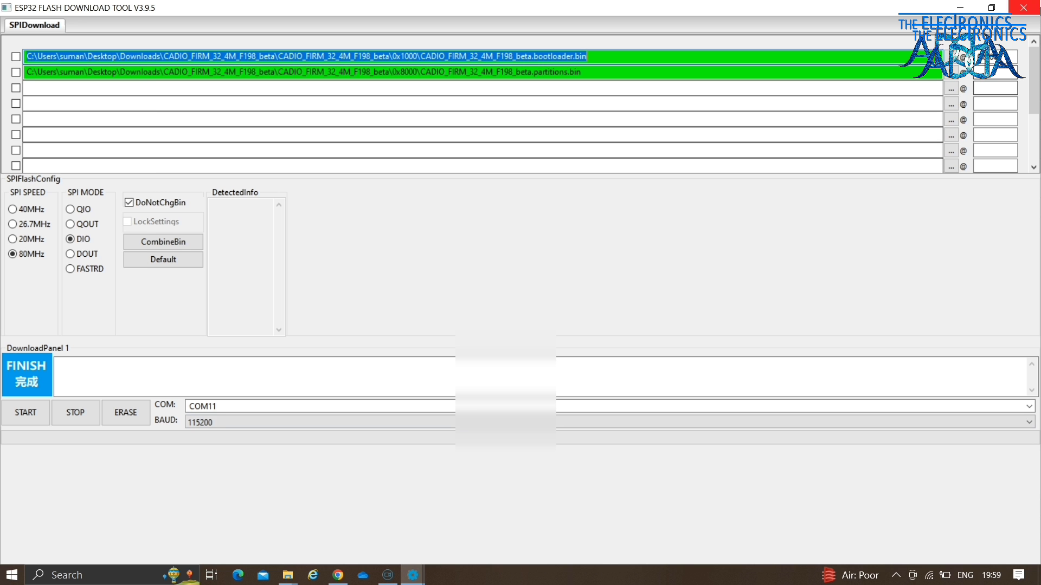
click(1001, 76)
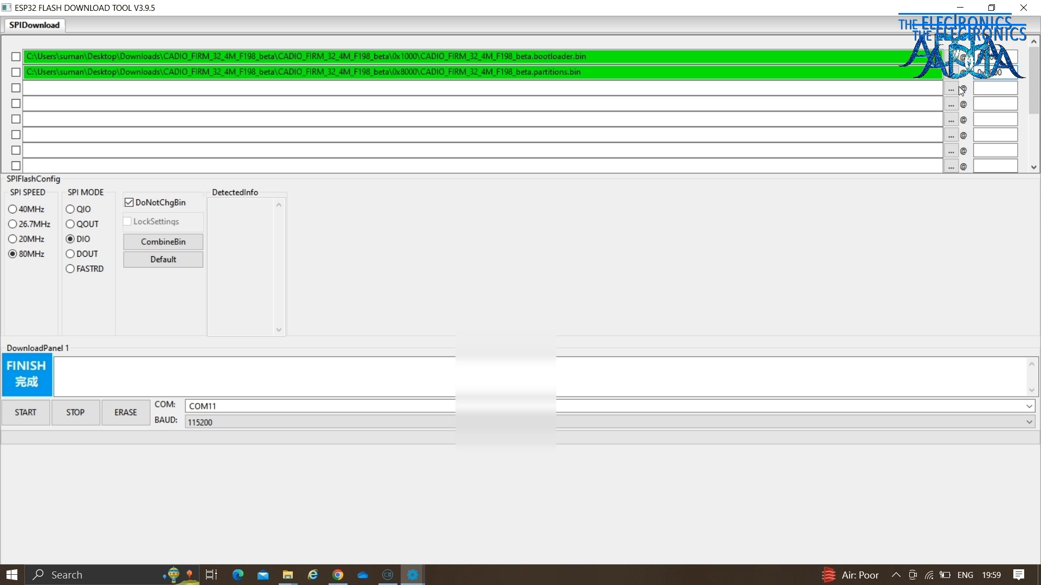
- Load CADIO_FIRM_32_4M_F198_beta.bin from the 0x10000 folder into the third file row
click(953, 89)
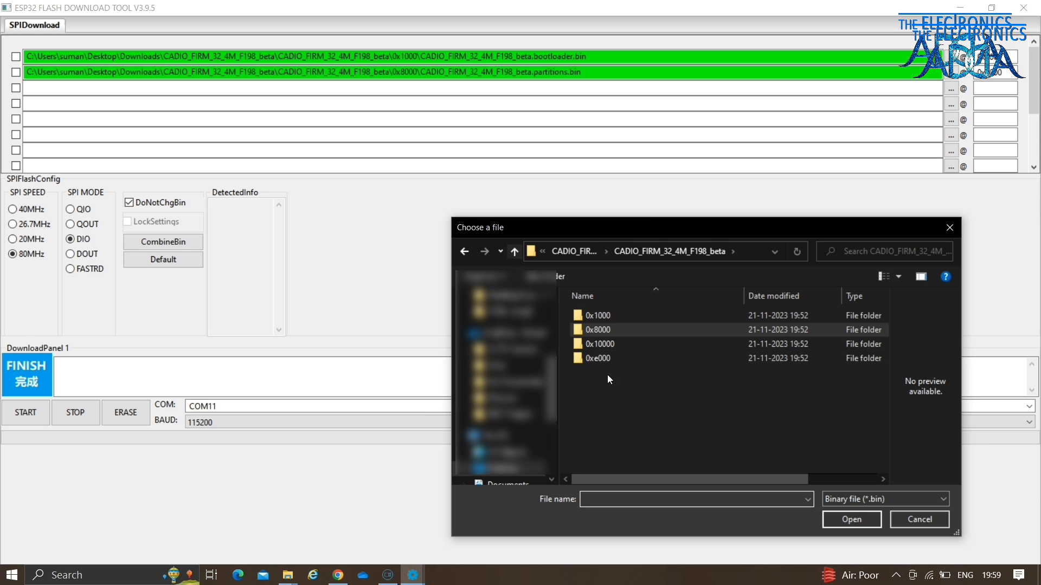
double_click(609, 345)
double_click(620, 319)
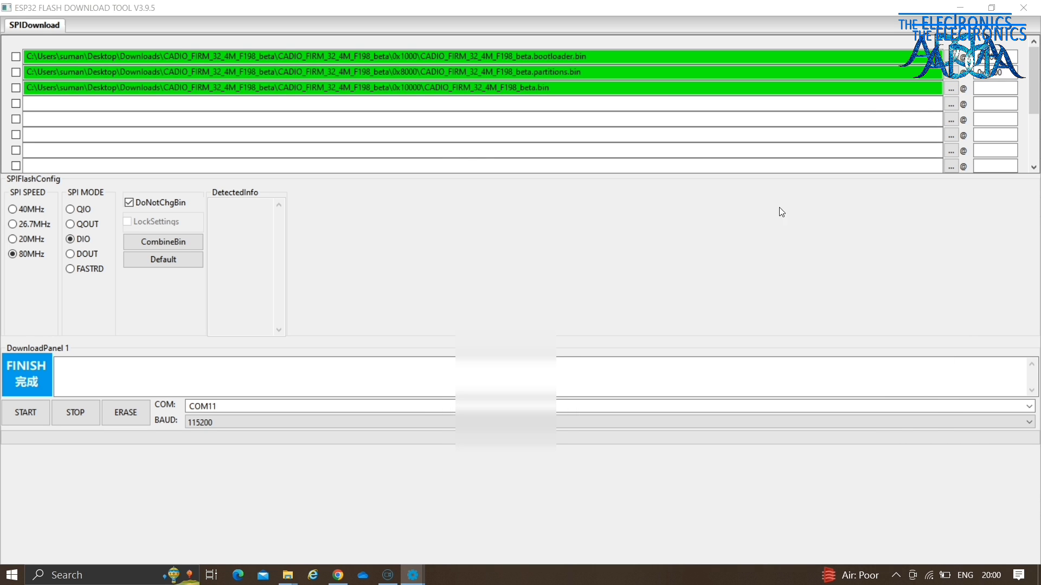
- Copy the 0x10000 folder's name in File Explorer and paste it as the third row's address in the flash download tool
mouse_move(299, 575)
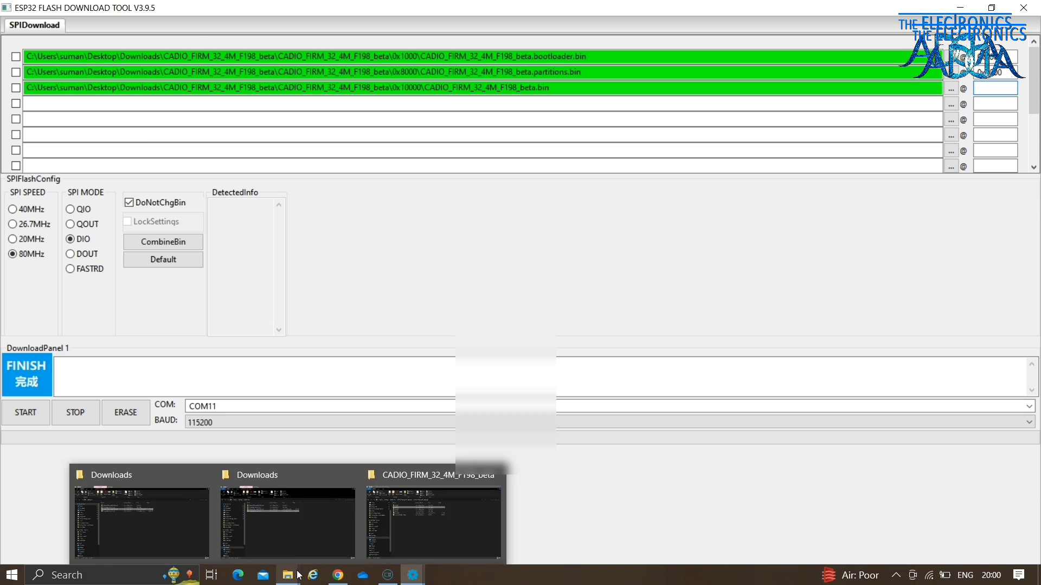
click(428, 520)
click(248, 176)
right_click(248, 176)
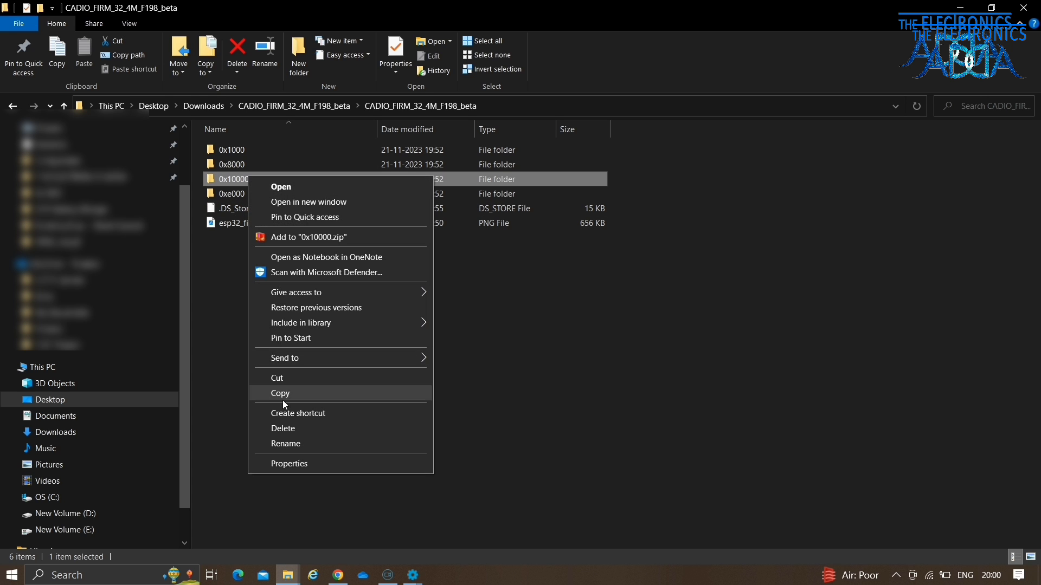
click(288, 444)
click(288, 449)
click(369, 412)
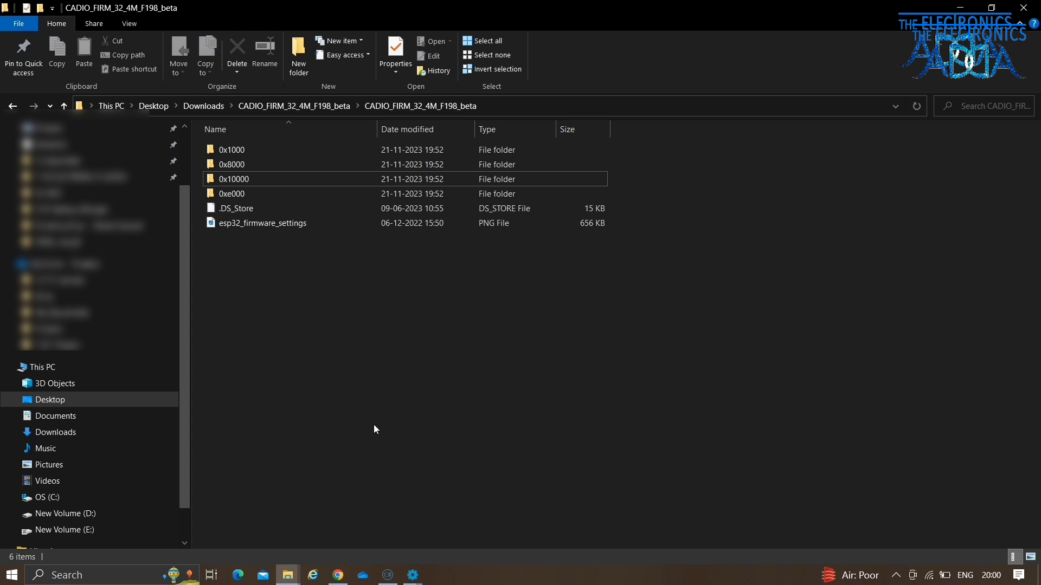
click(413, 576)
click(989, 88)
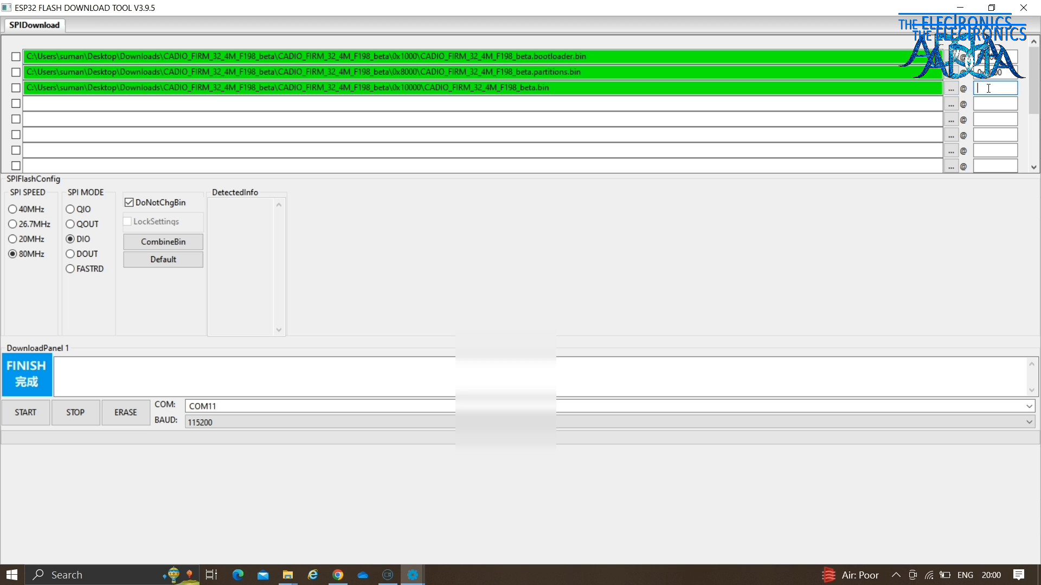
- Load boot_app0.bin from the 0xe000 folder into the fourth file row
click(950, 104)
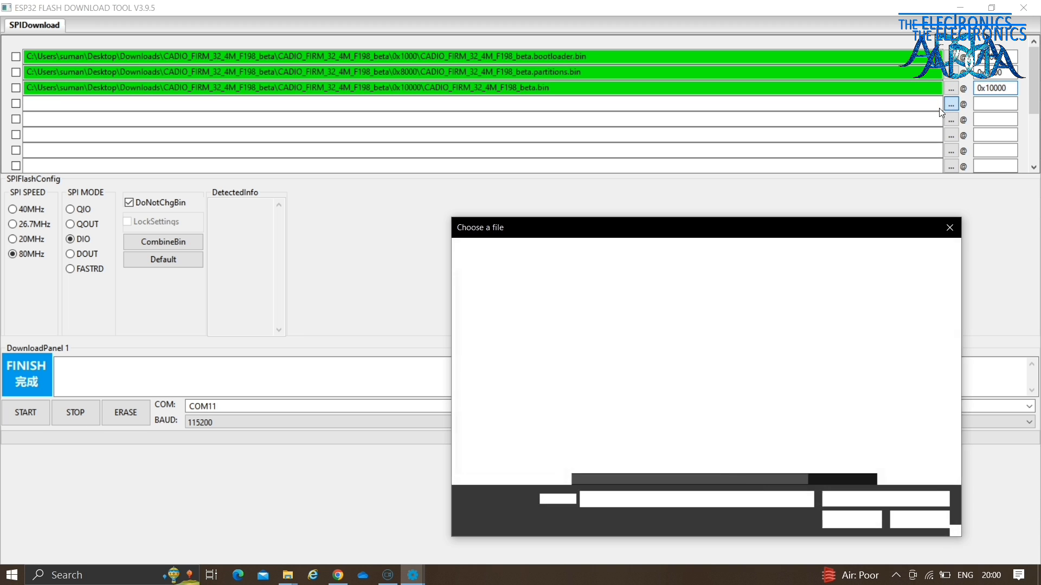
click(513, 251)
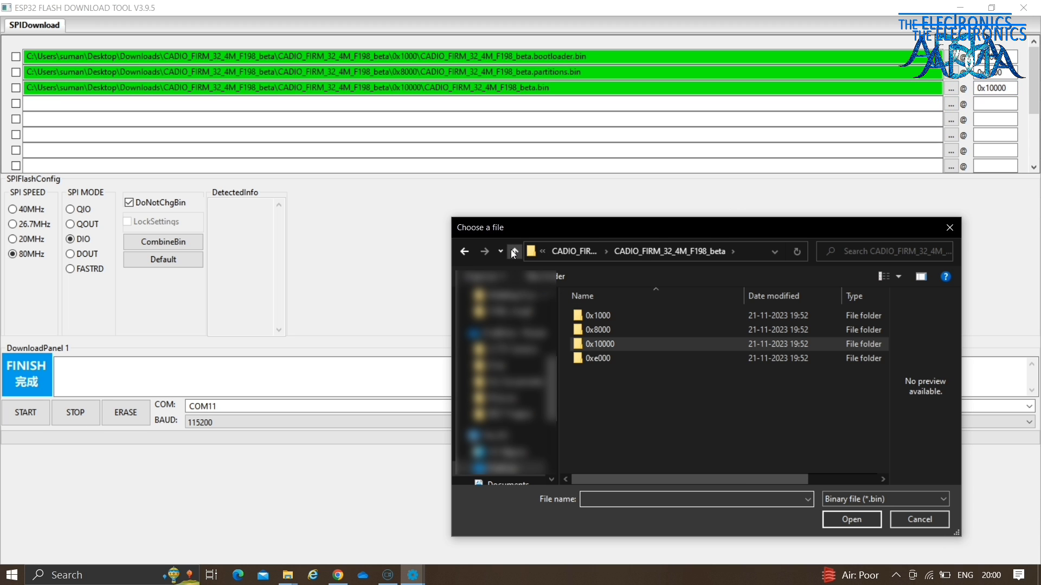
double_click(592, 358)
double_click(595, 316)
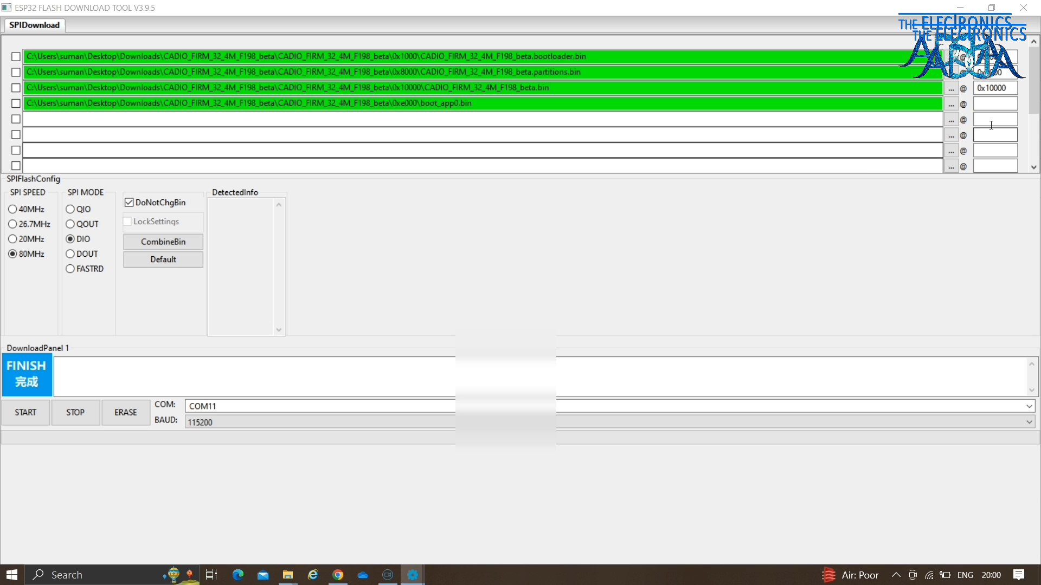
- Copy the 0xe000 folder's name in File Explorer and paste it as the fourth row's address in the flash download tool
mouse_move(288, 576)
click(415, 523)
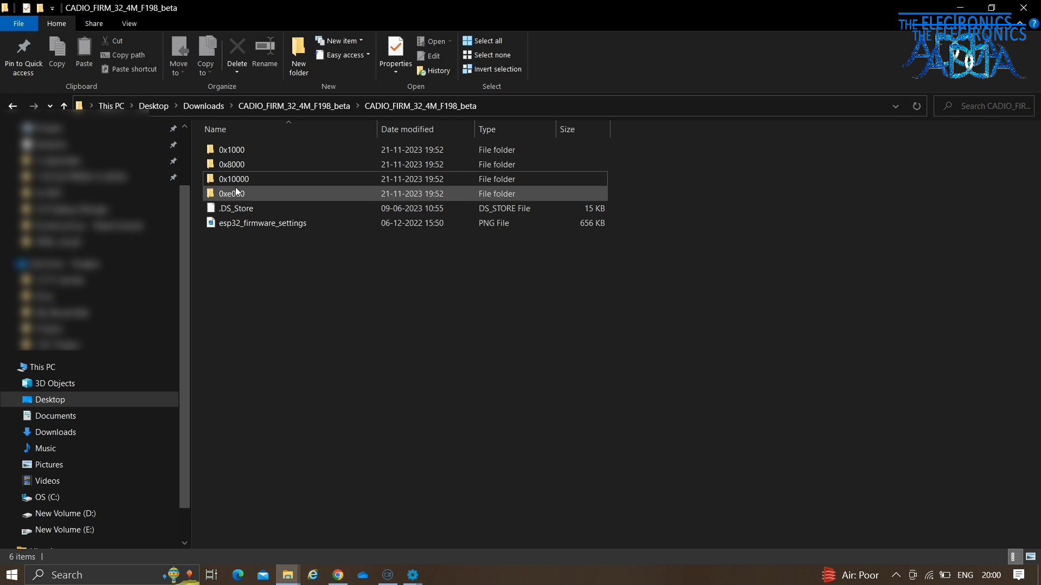
right_click(241, 194)
click(302, 462)
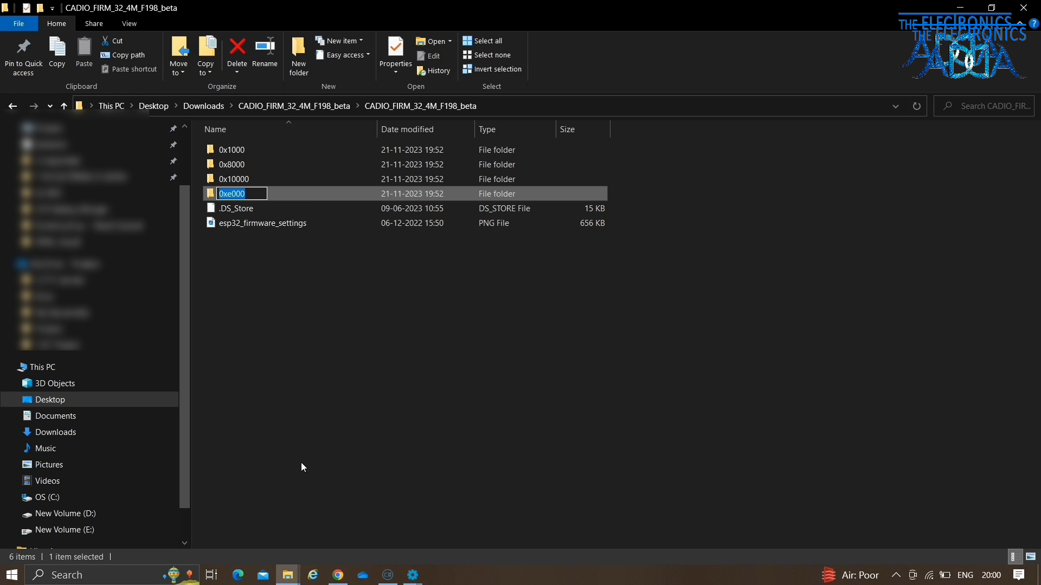
click(414, 575)
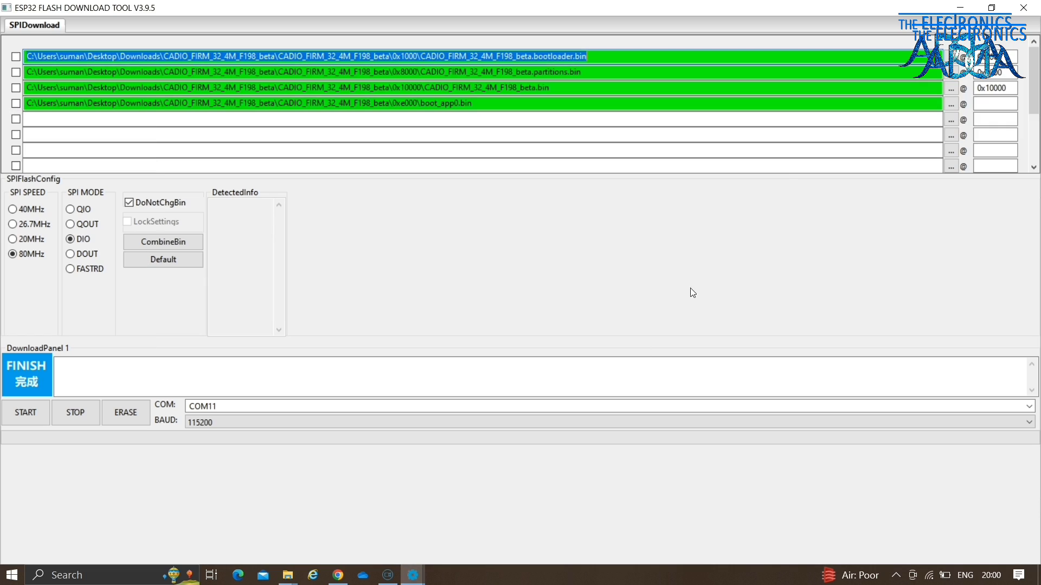
click(983, 105)
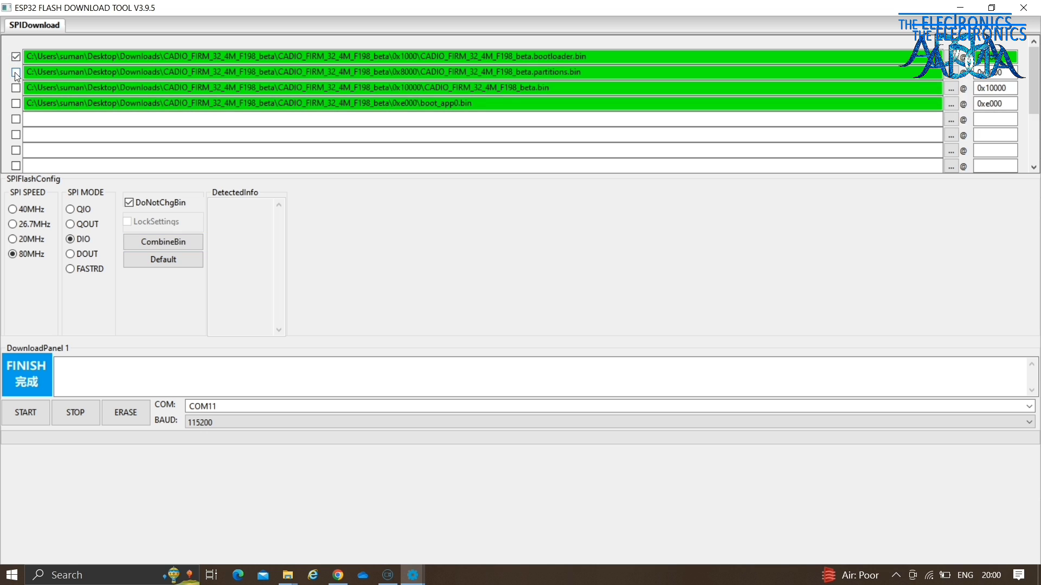
- Enable all four loaded bin file rows and start flashing them to the ESP32
click(16, 104)
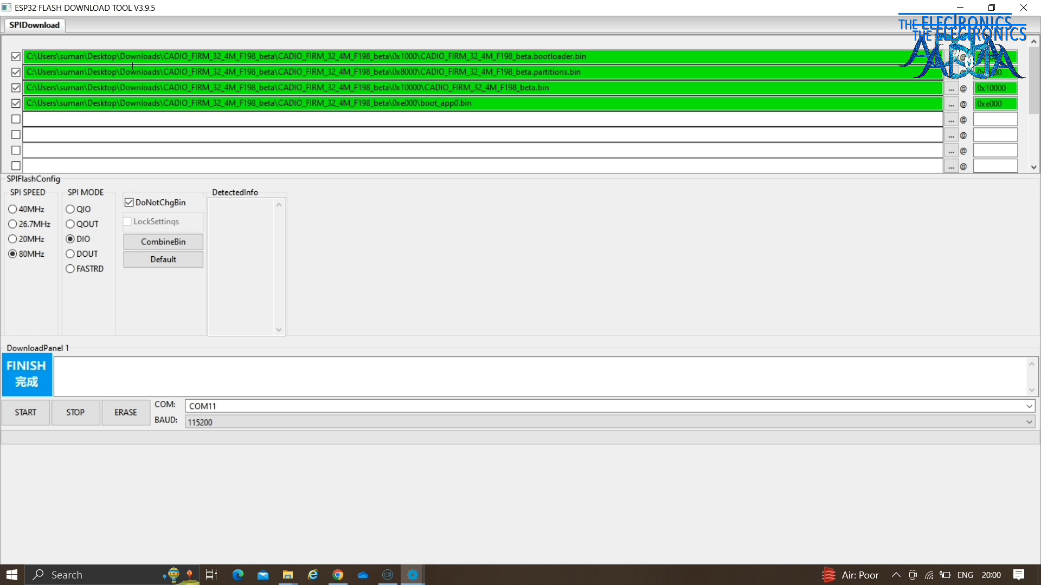
click(31, 418)
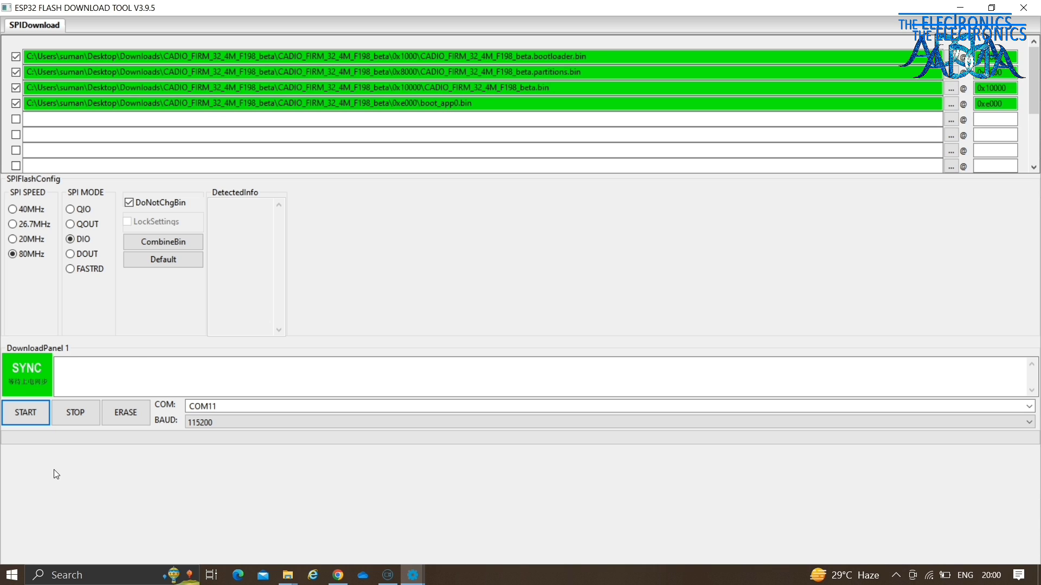